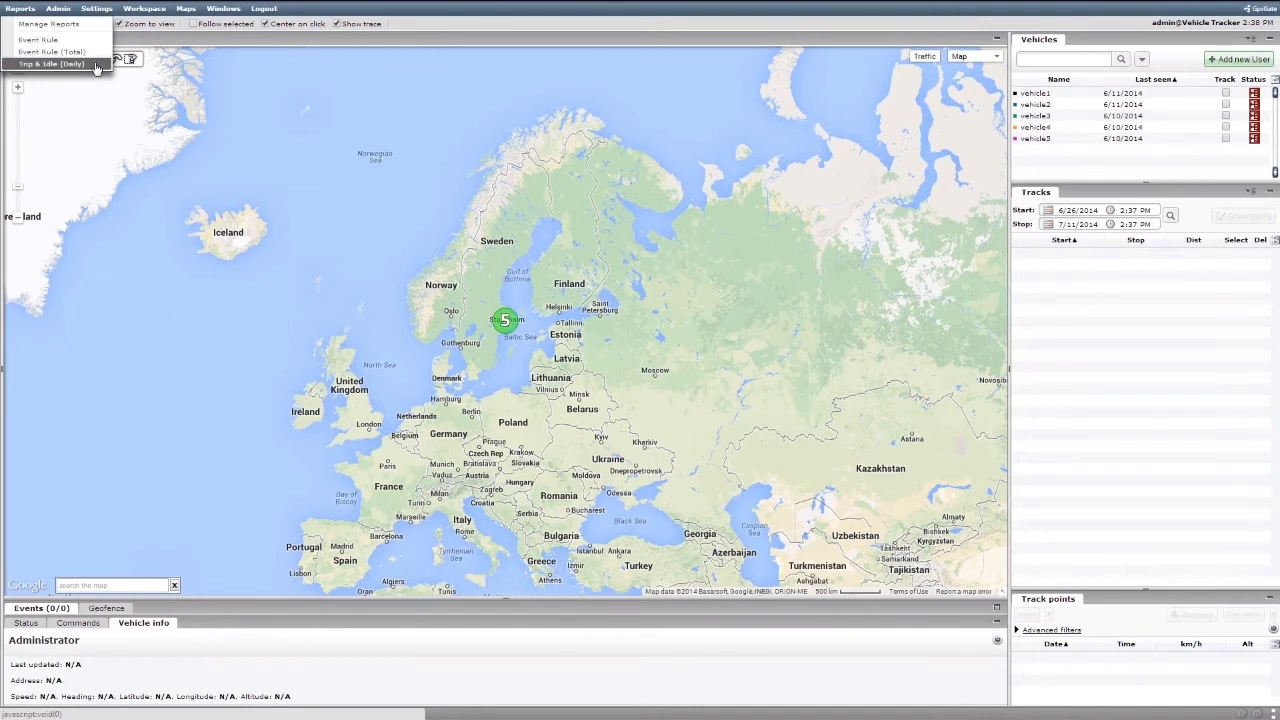
Step: Open the Trip & Idle (Daily) report with a Monthly period covering 06/01/2014 - 07/01/2014
click(97, 64)
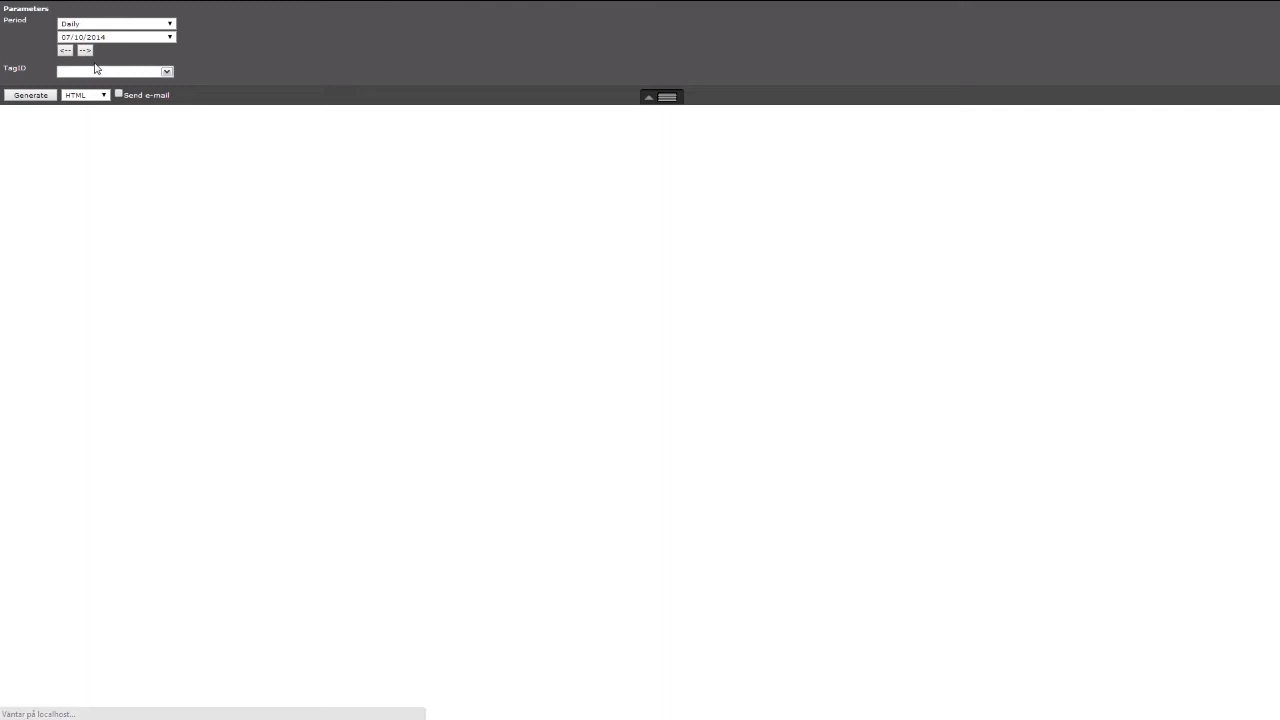
click(170, 24)
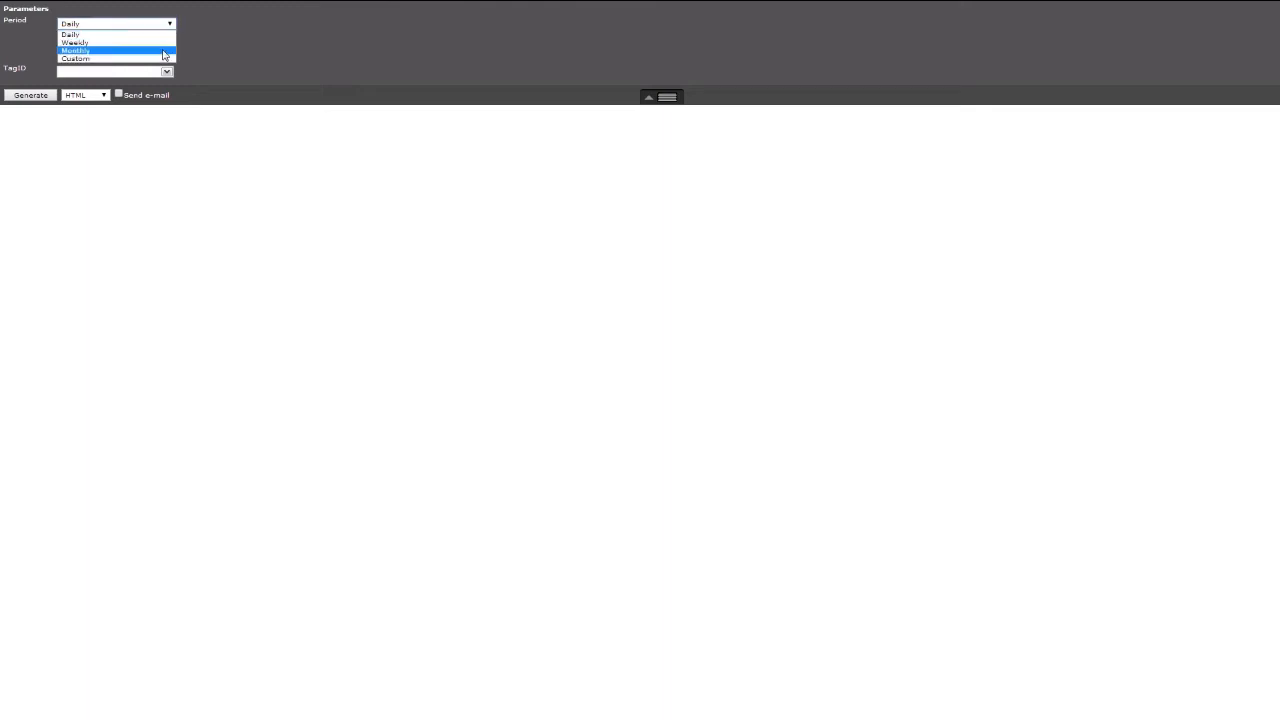
click(163, 51)
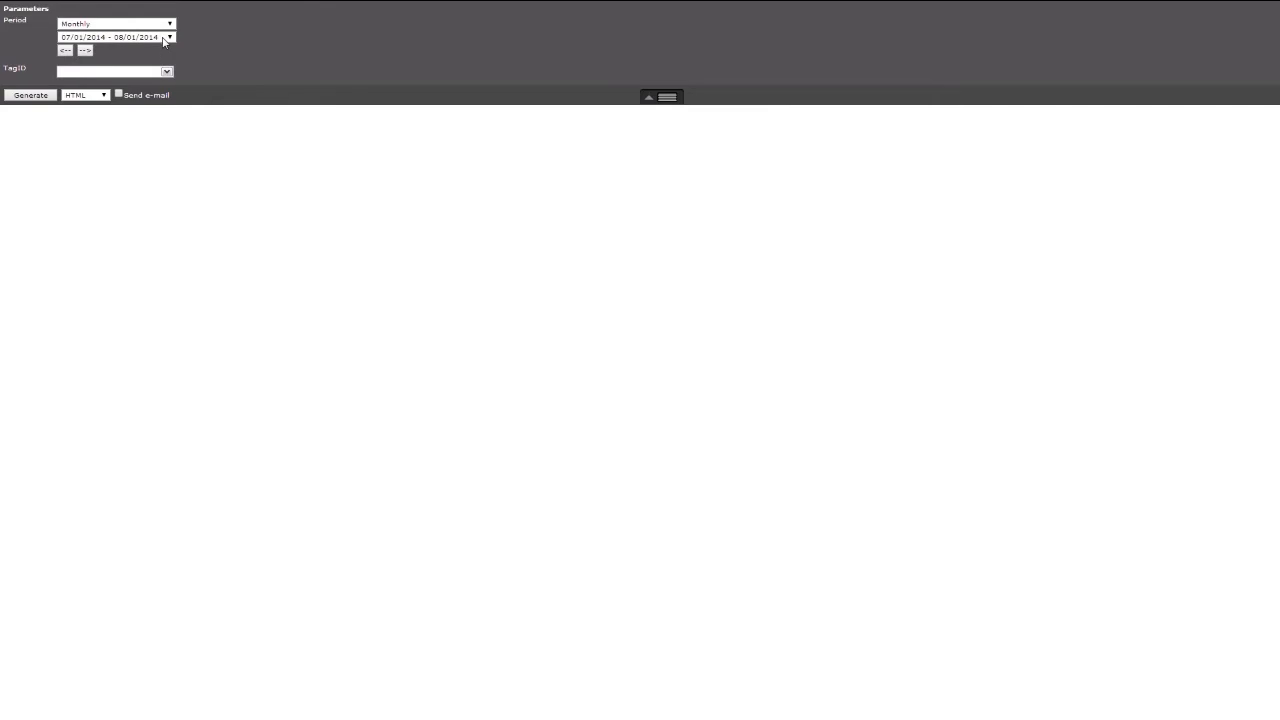
click(164, 40)
click(151, 57)
Step: Select all tags and generate the report in HTML format
click(166, 72)
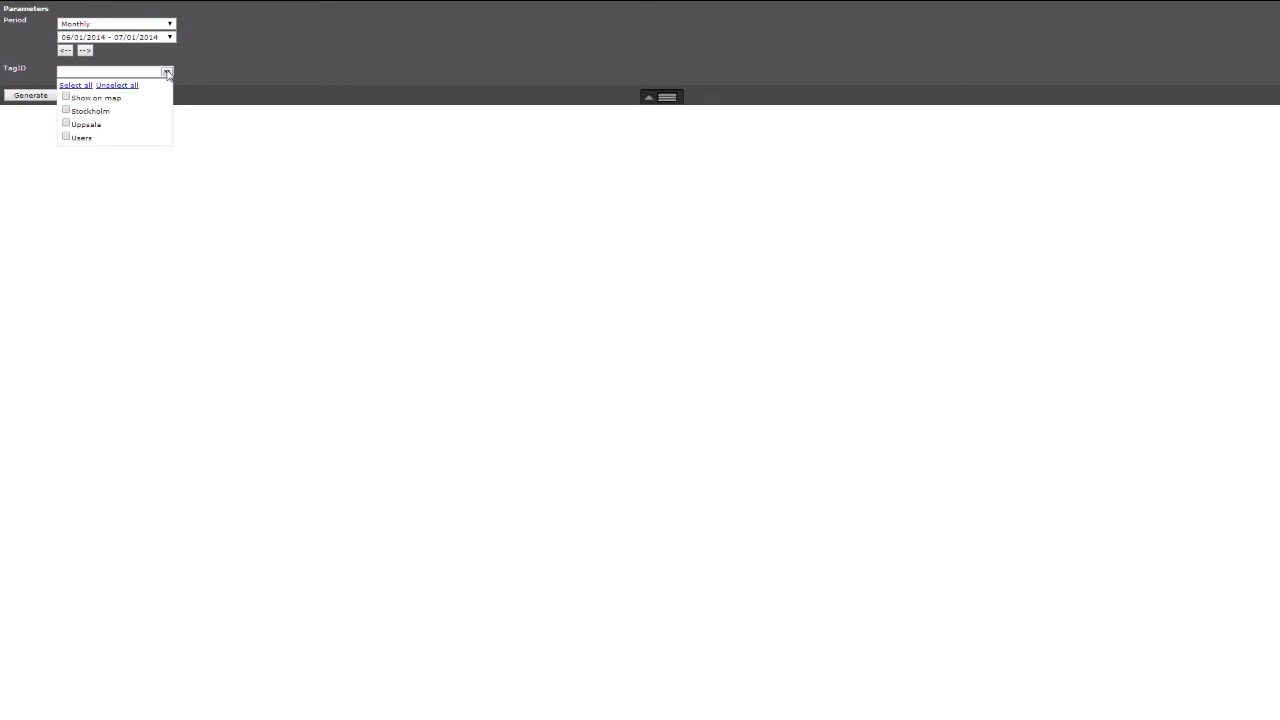
click(72, 87)
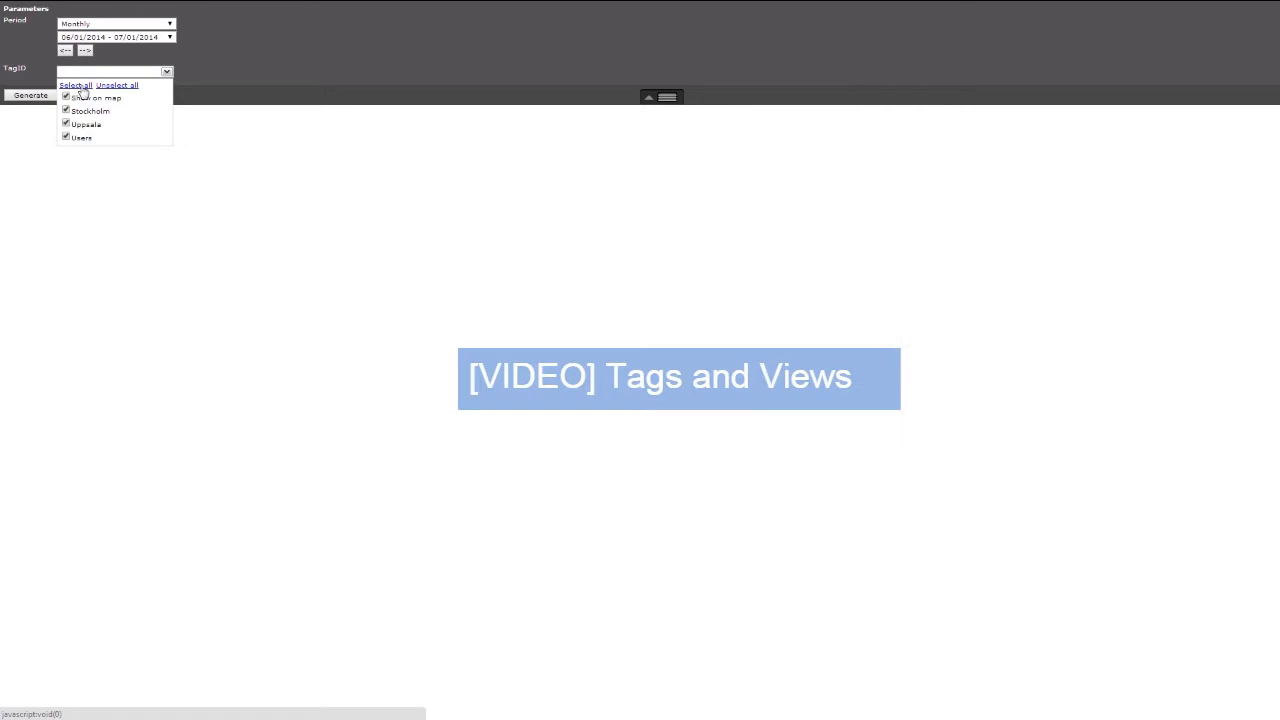
click(167, 73)
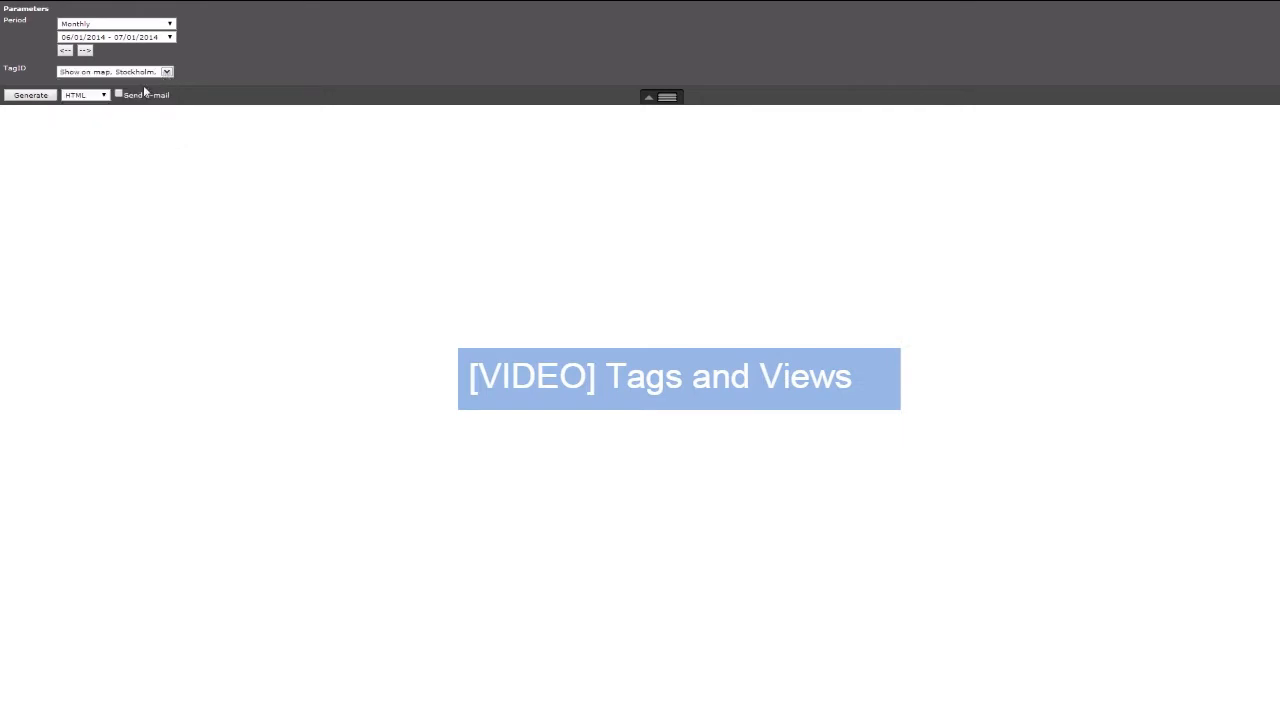
click(103, 96)
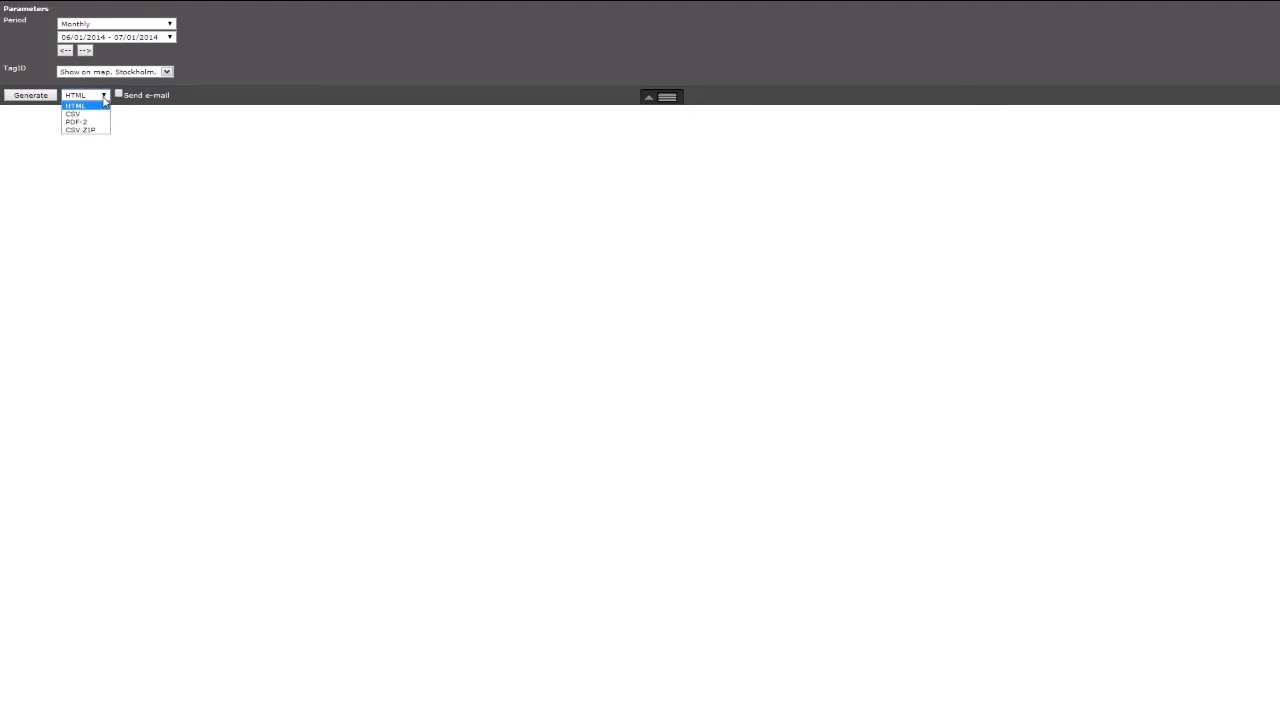
click(104, 100)
click(31, 95)
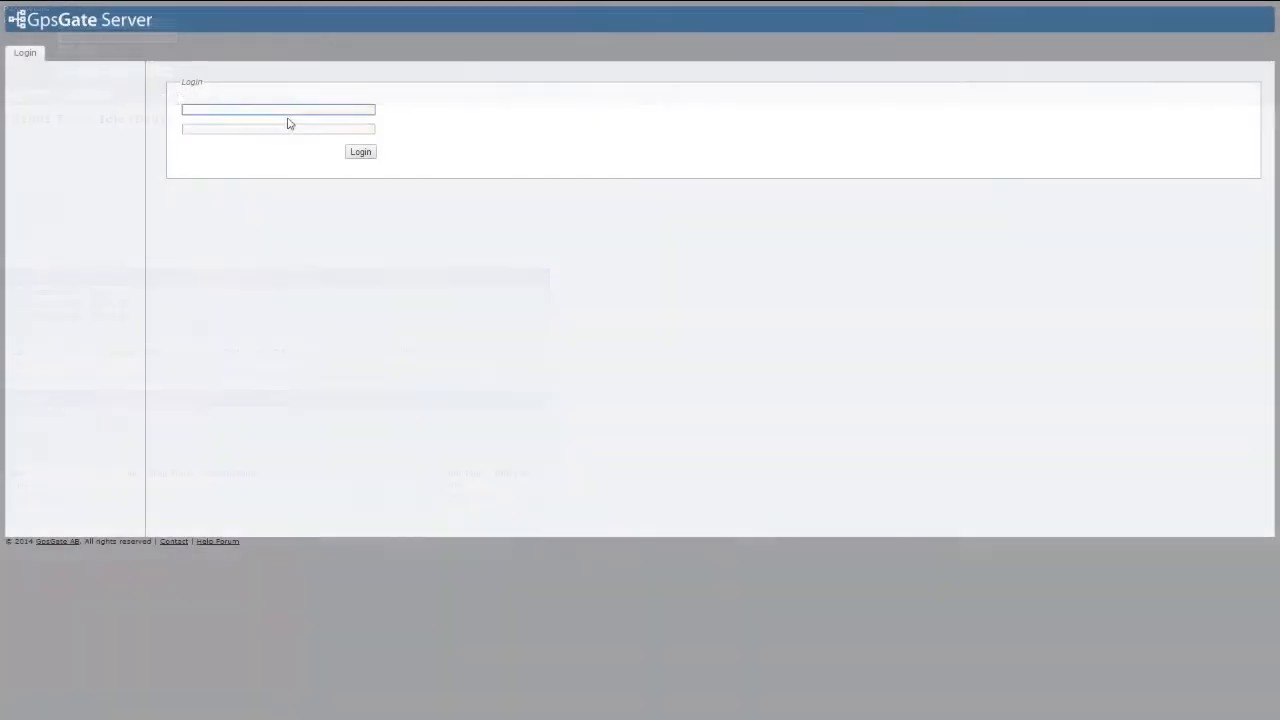
Step: Log in to the GpsGate Server administration and open the Vehicle Tracker application's settings
click(358, 152)
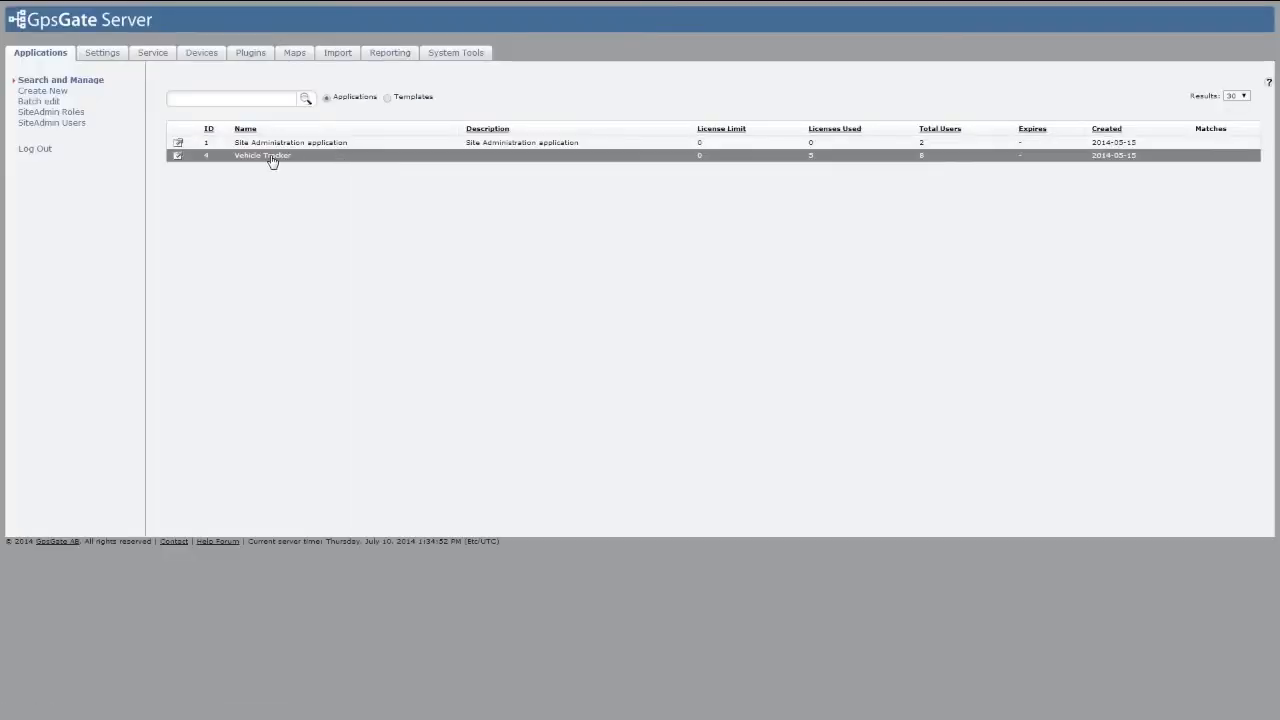
click(272, 157)
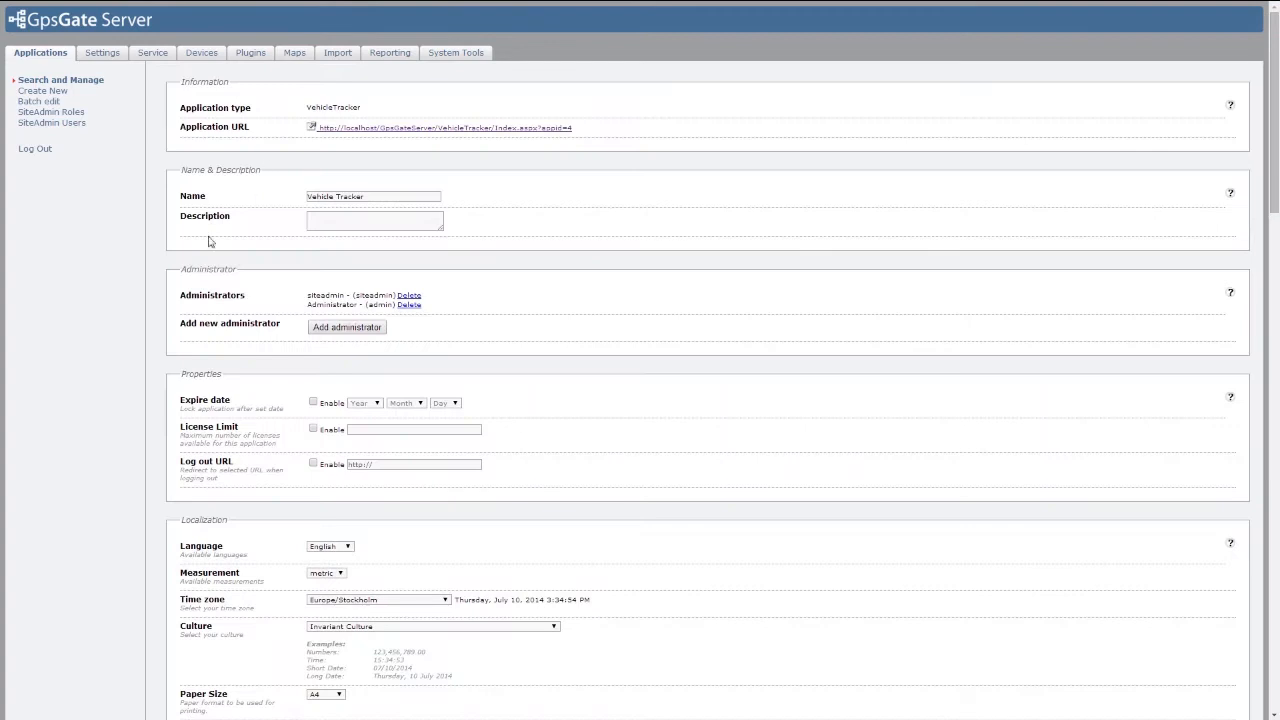
scroll(137, 437, down, 5)
scroll(137, 437, down, 15)
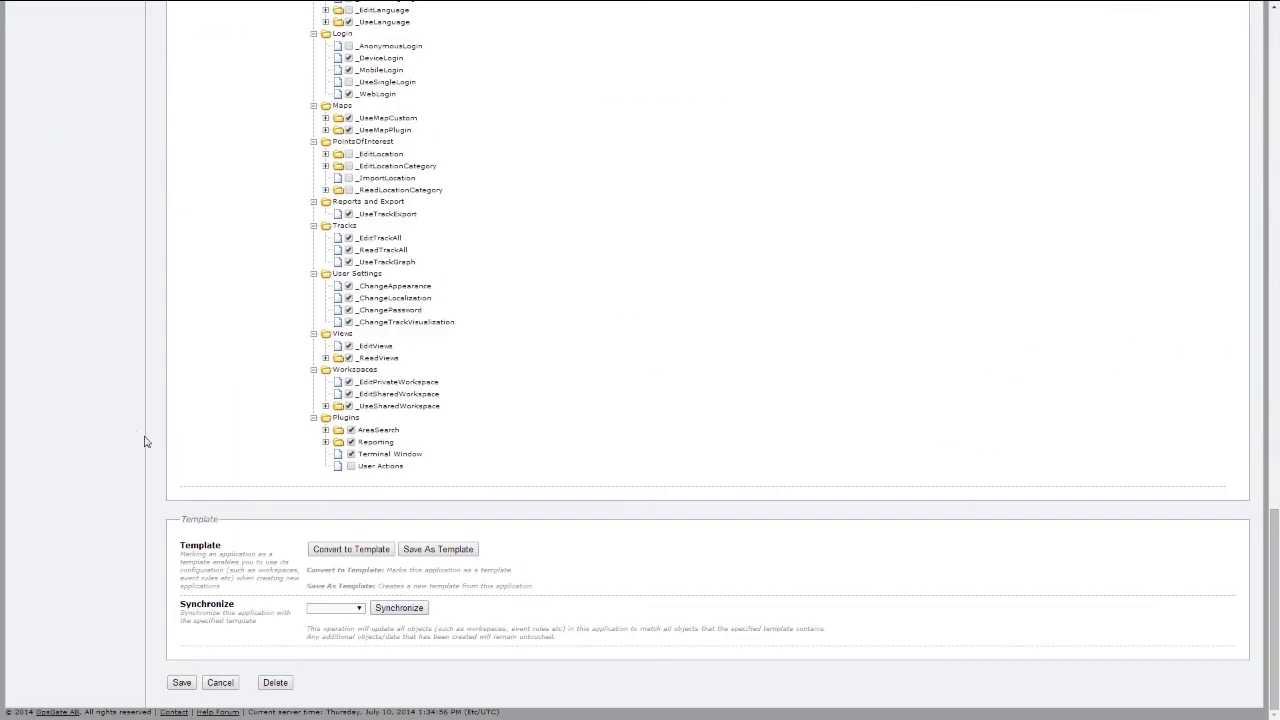
Step: Expand the Reporting plugin privileges and save the application settings
click(325, 442)
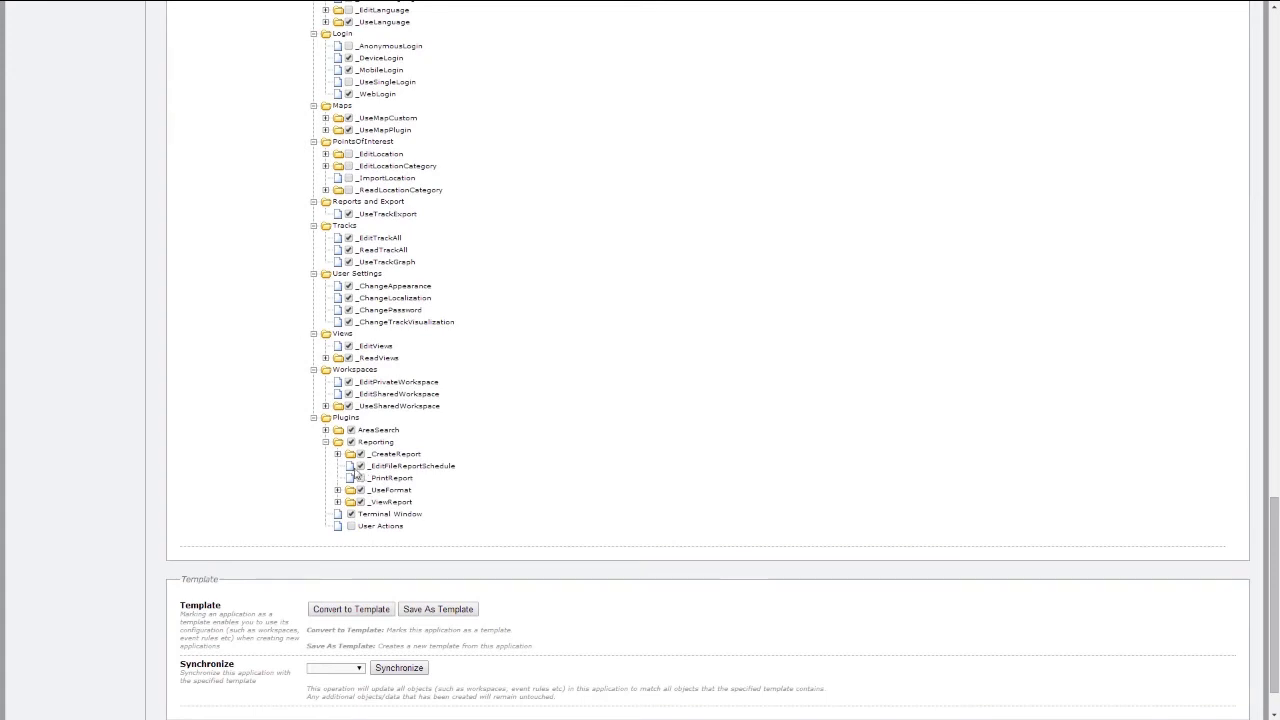
scroll(306, 471, down, 2)
click(182, 681)
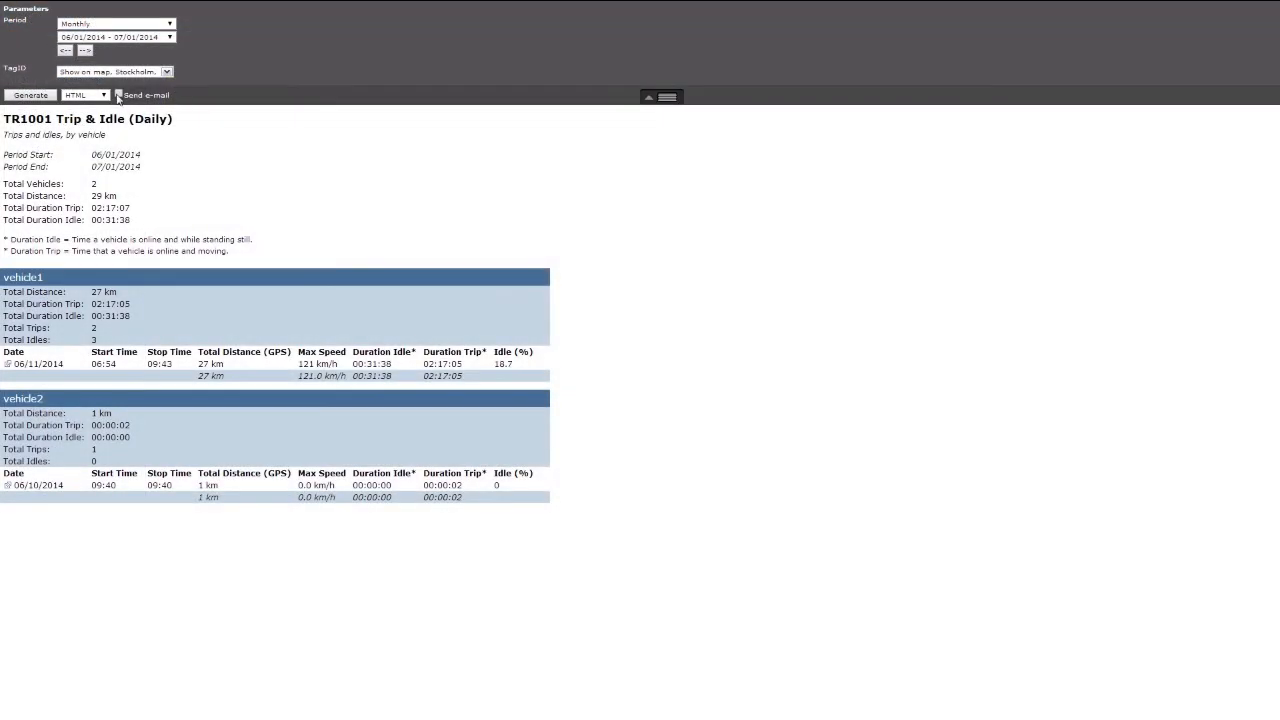
Step: Enable Send e-mail on the generated report and send it to the prefilled administrator address
click(118, 94)
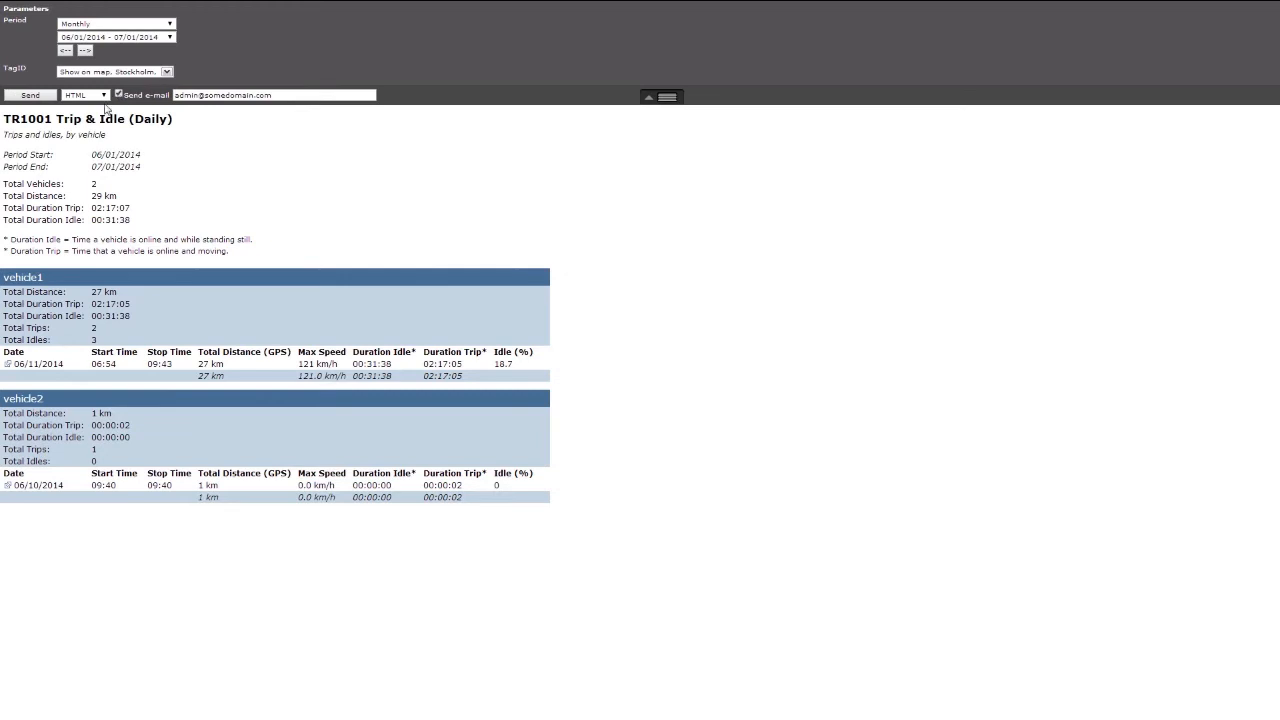
click(44, 98)
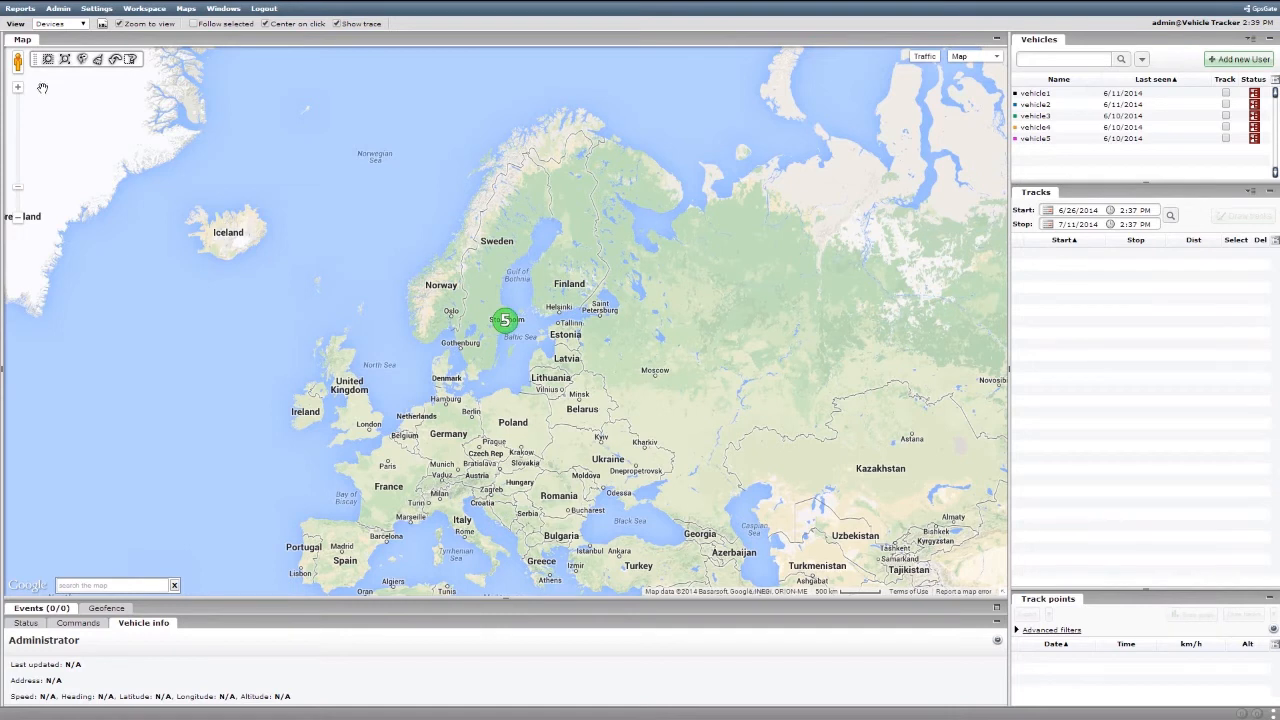
Step: Create a tag named Email recipients applied to the Administrator user, save it and close the Tags window
click(58, 8)
click(88, 49)
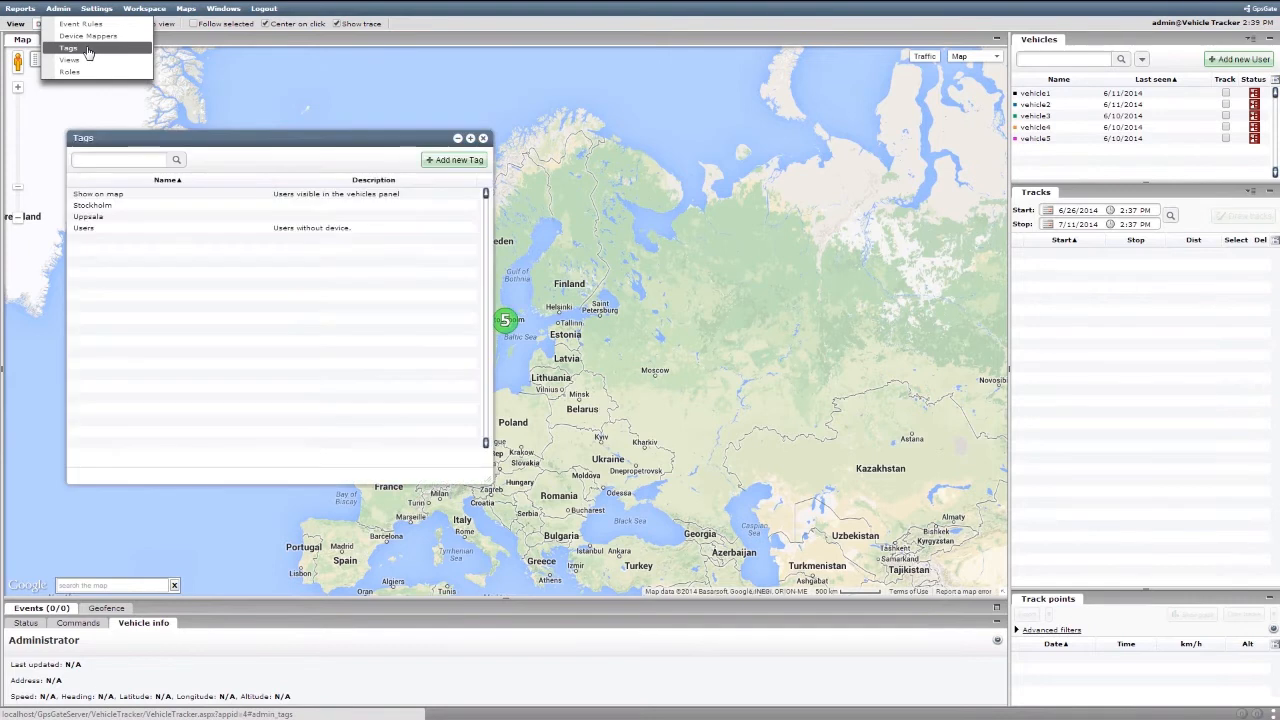
click(455, 166)
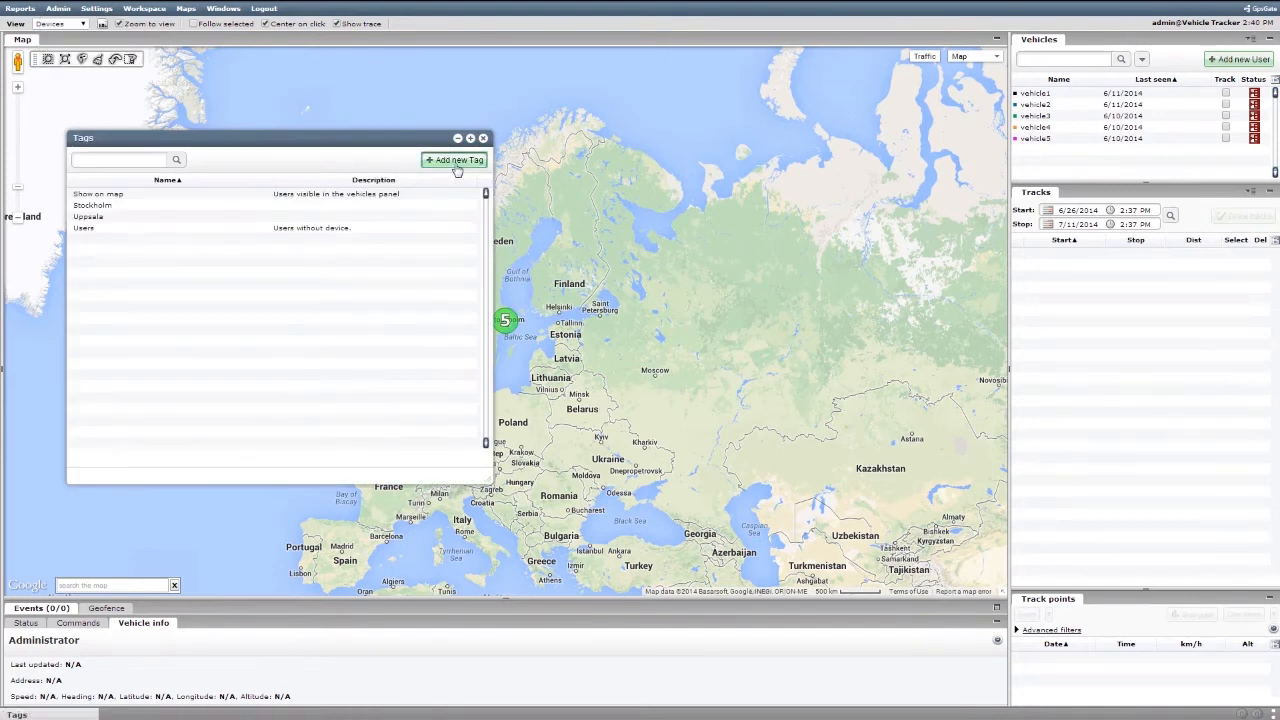
click(421, 170)
text(E)
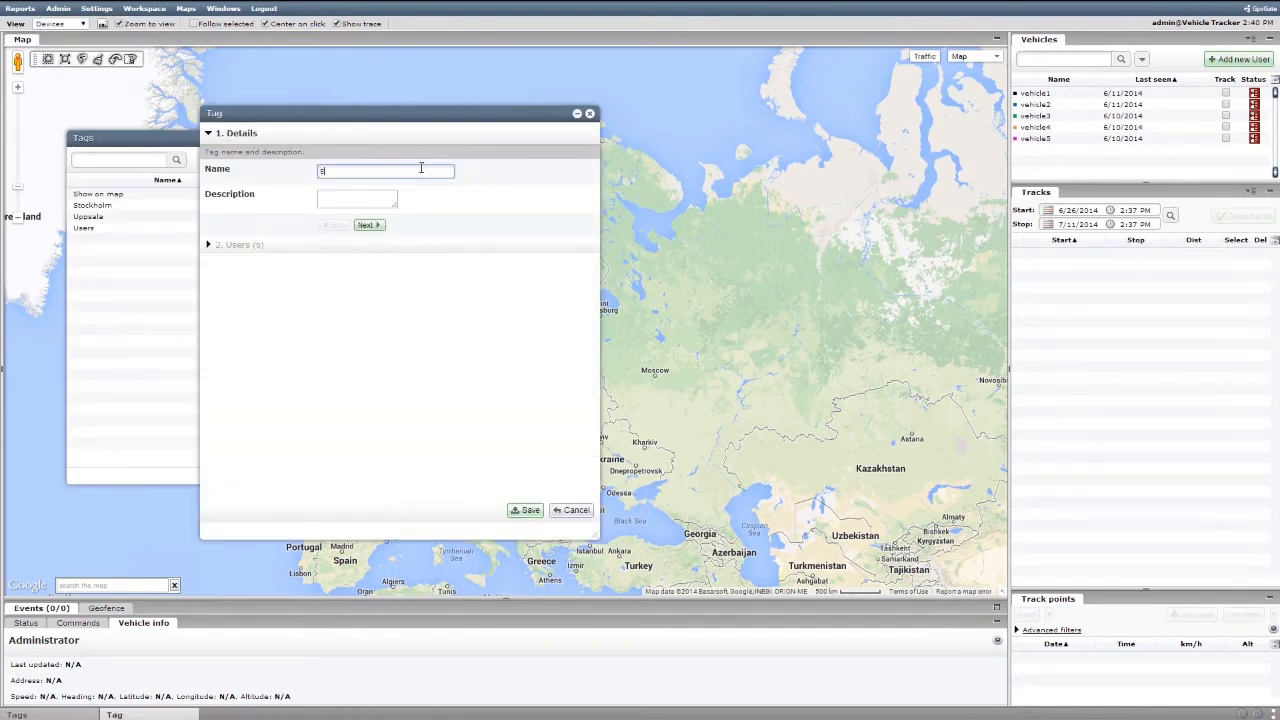
text(mail recipients)
click(368, 225)
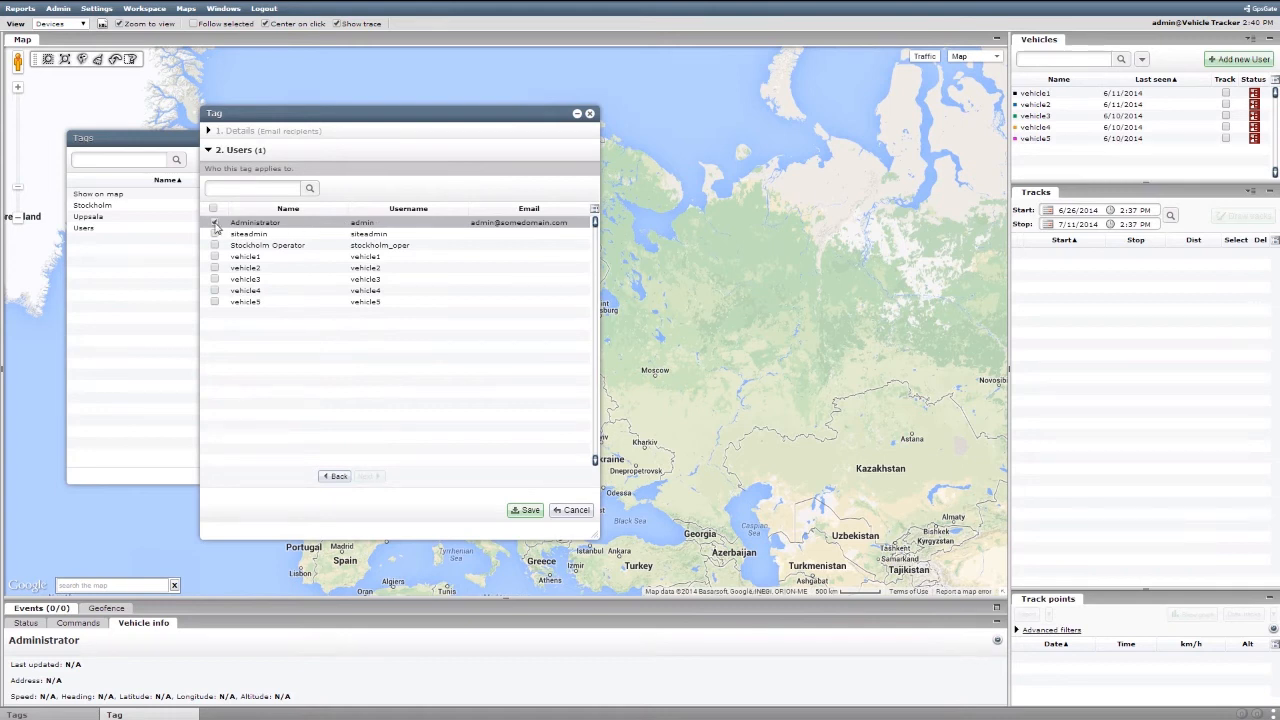
click(527, 511)
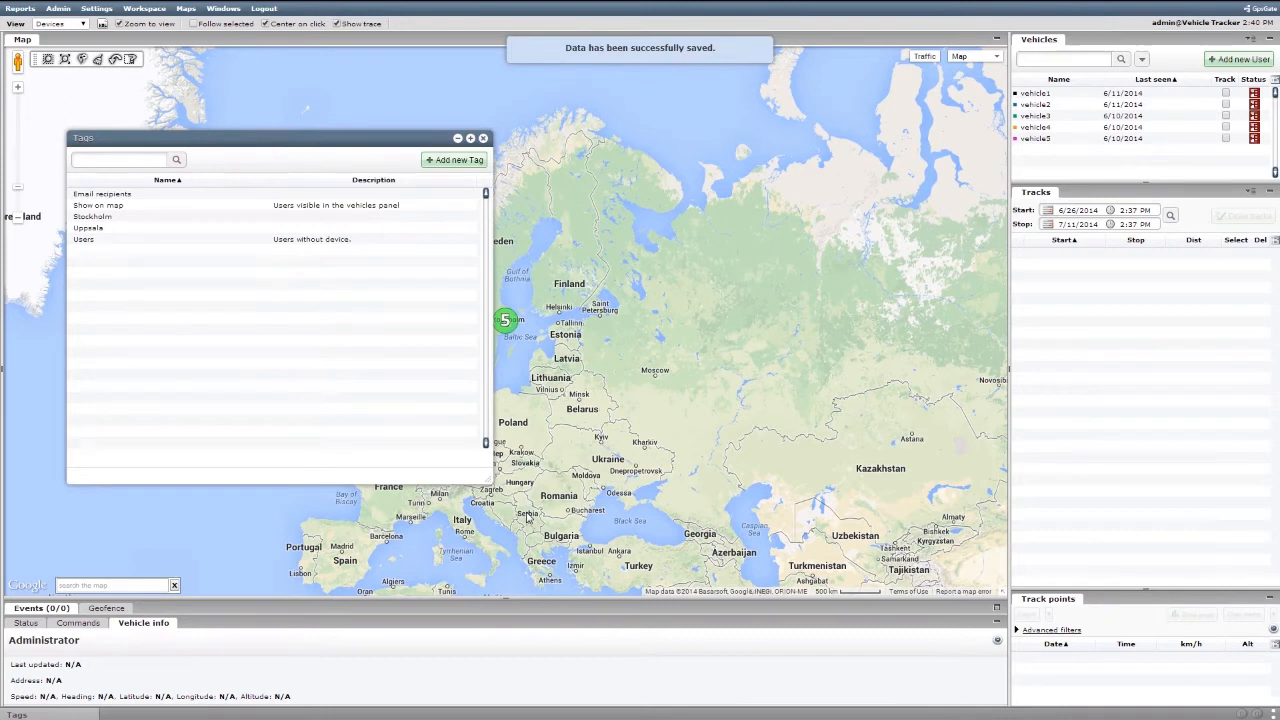
click(483, 138)
Step: Open the Report manager and open the TR1001 Trip & Idle (Daily) report definition
click(21, 9)
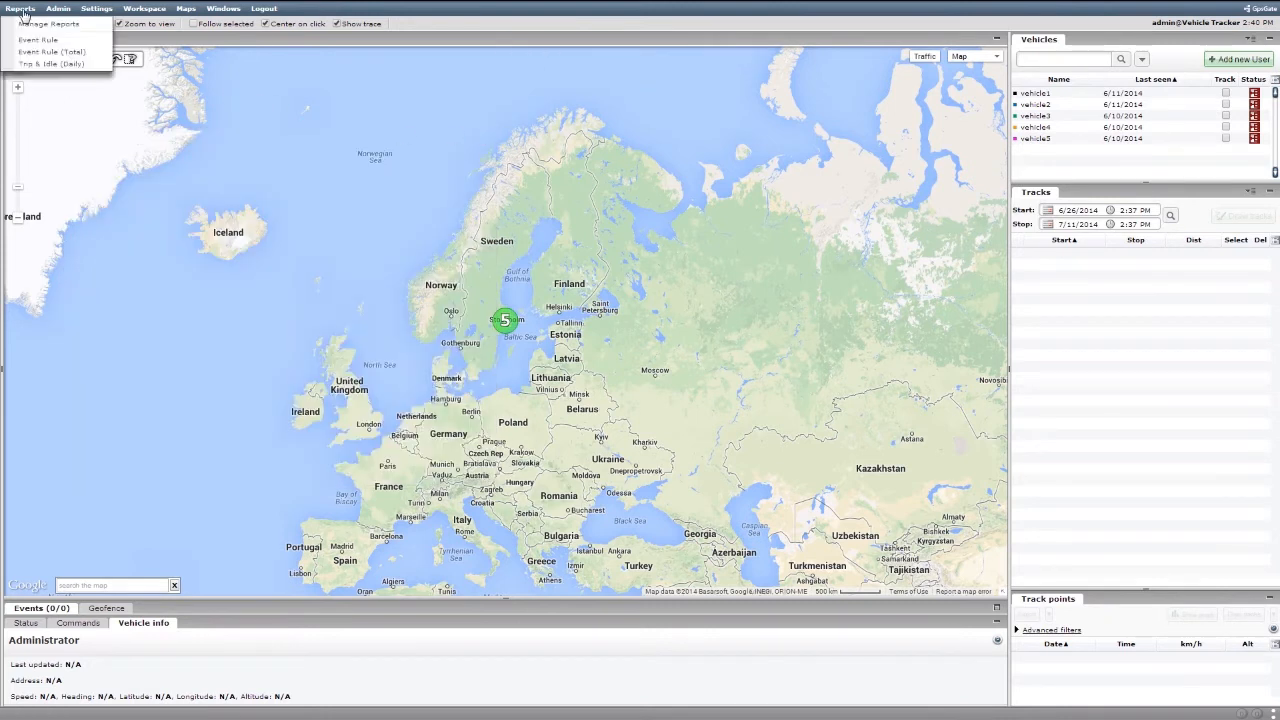
click(99, 30)
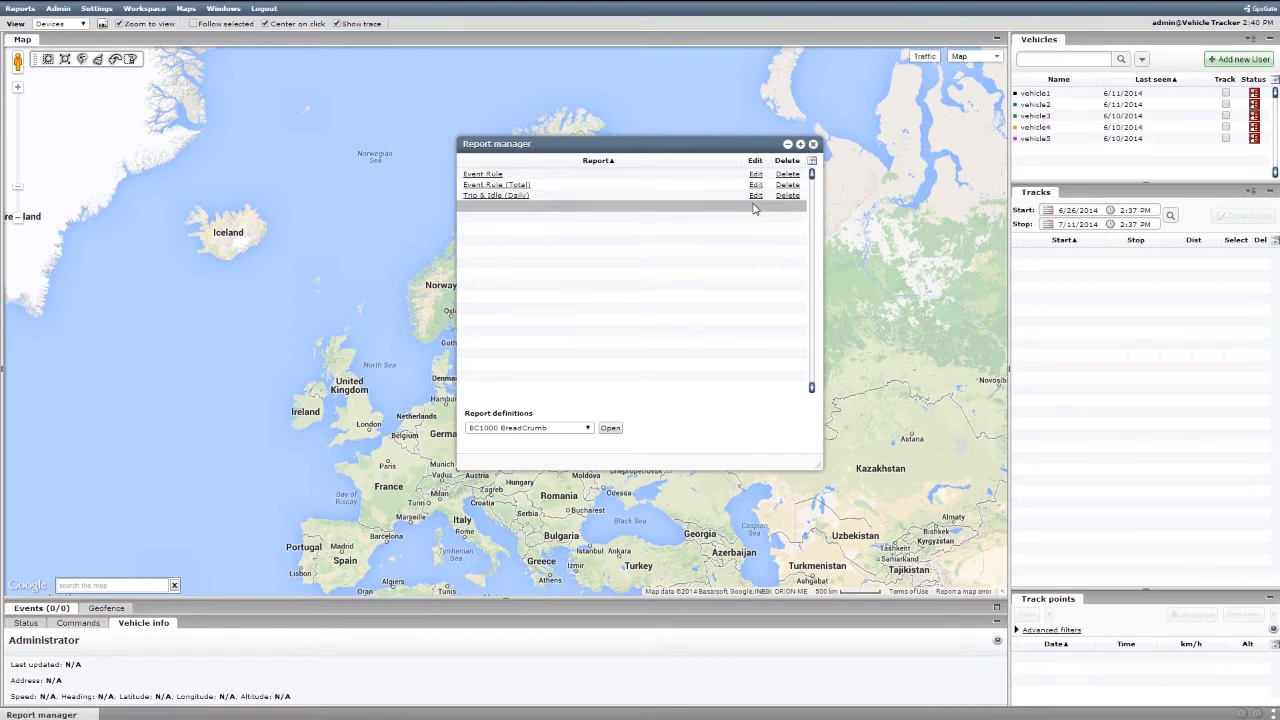
click(588, 430)
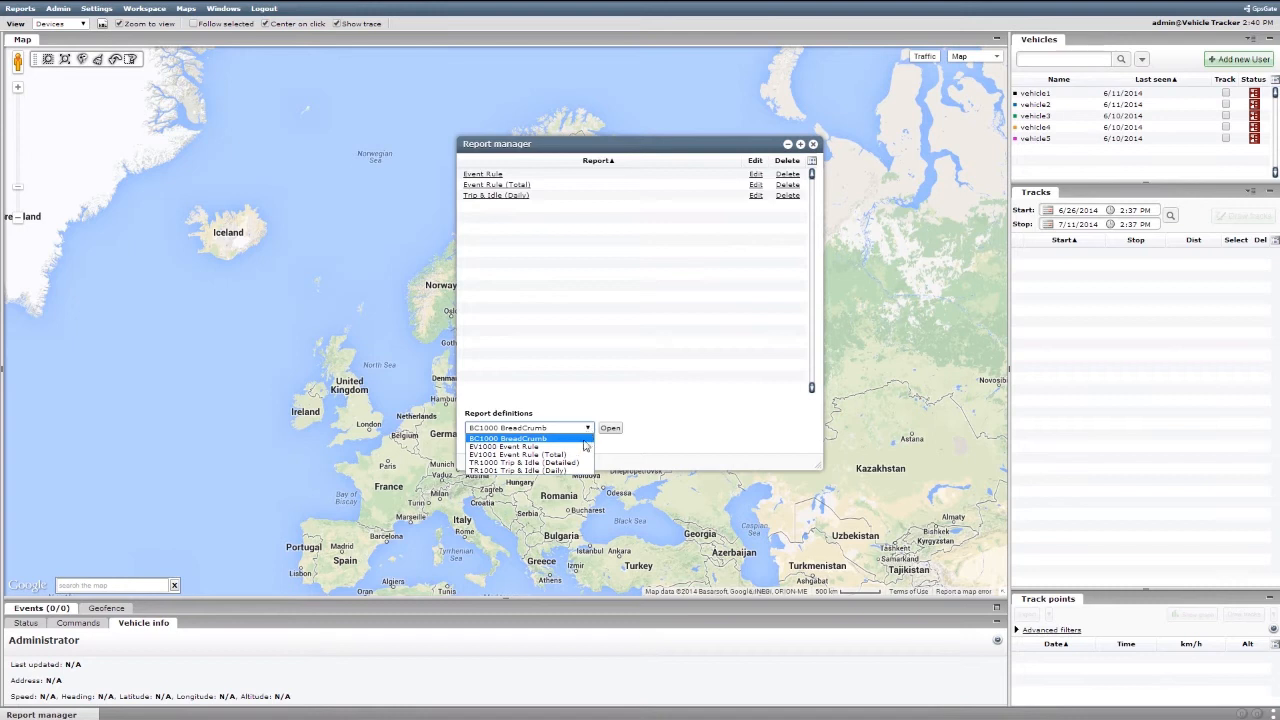
click(577, 469)
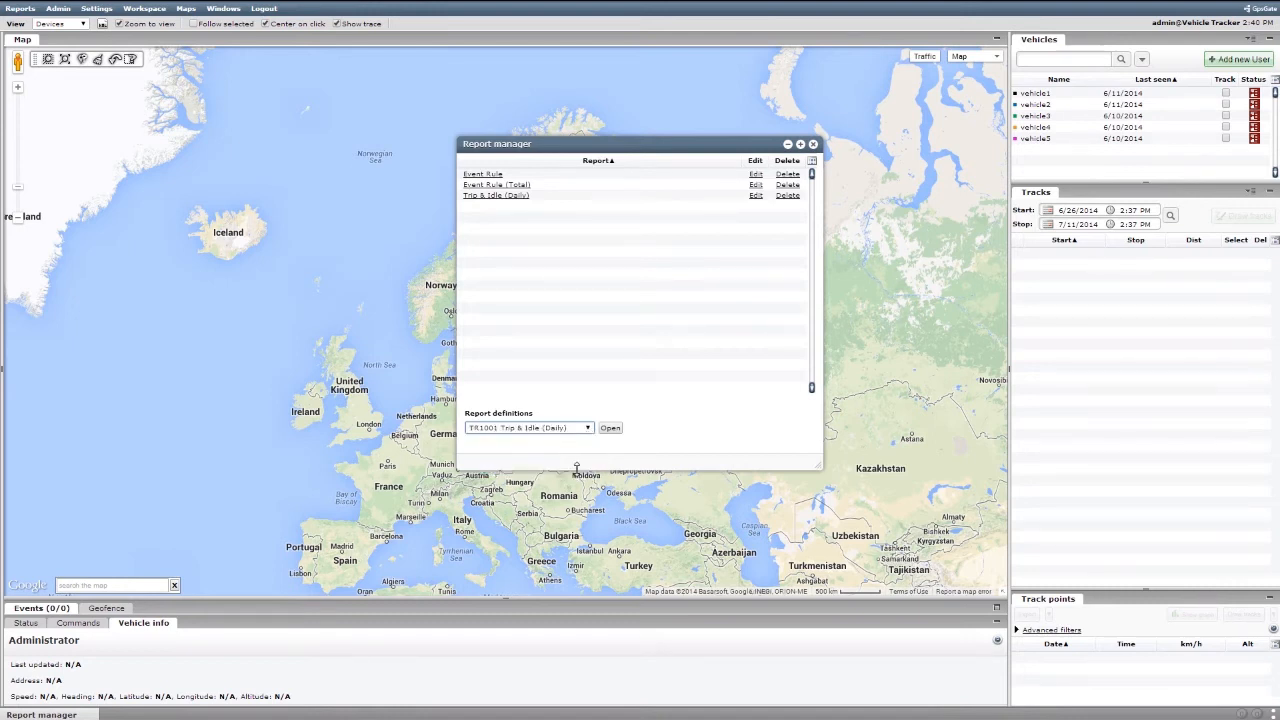
click(610, 429)
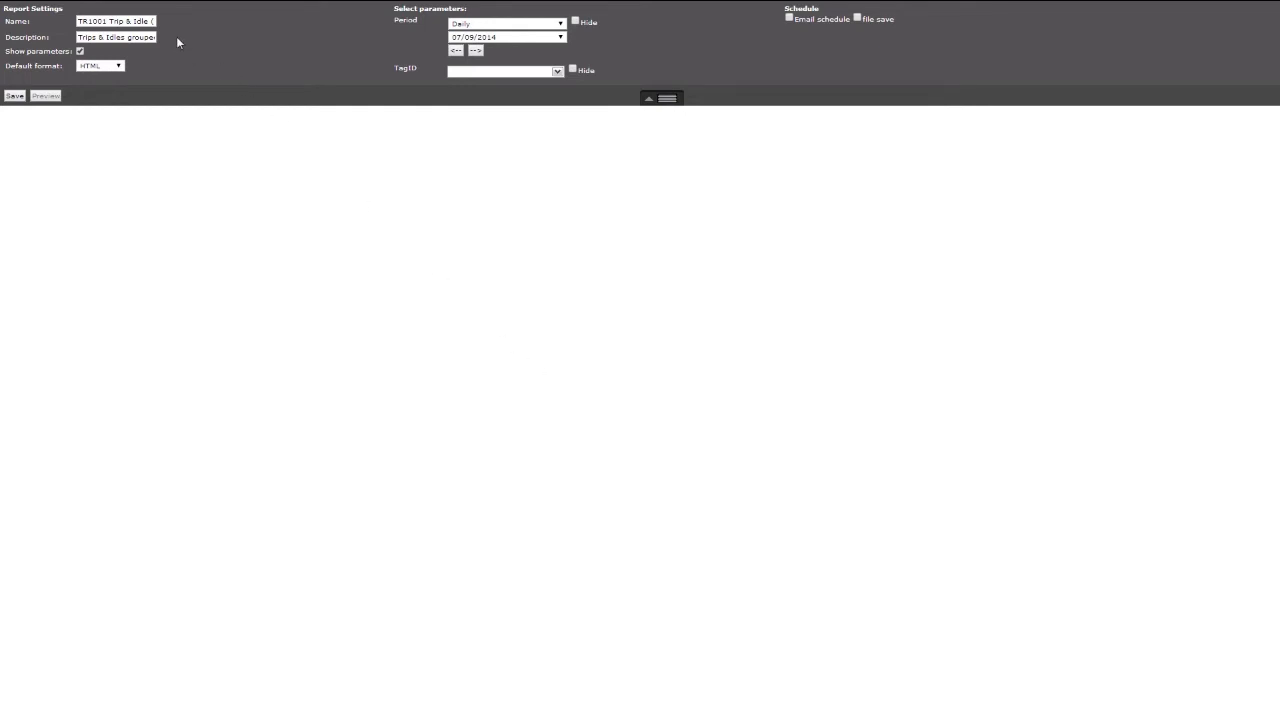
Step: Rename the report to Trip and Idle (email) and clear its description
triple_click(132, 21)
text(Trip and Idle (email))
double_click(140, 37)
key(BackSpace)
key(BackSpace)
key(BackSpace)
key(BackSpace)
key(BackSpace)
key(BackSpace)
key(ctrl+a)
key(BackSpace)
Step: Set the report's period parameter to Monthly
click(557, 72)
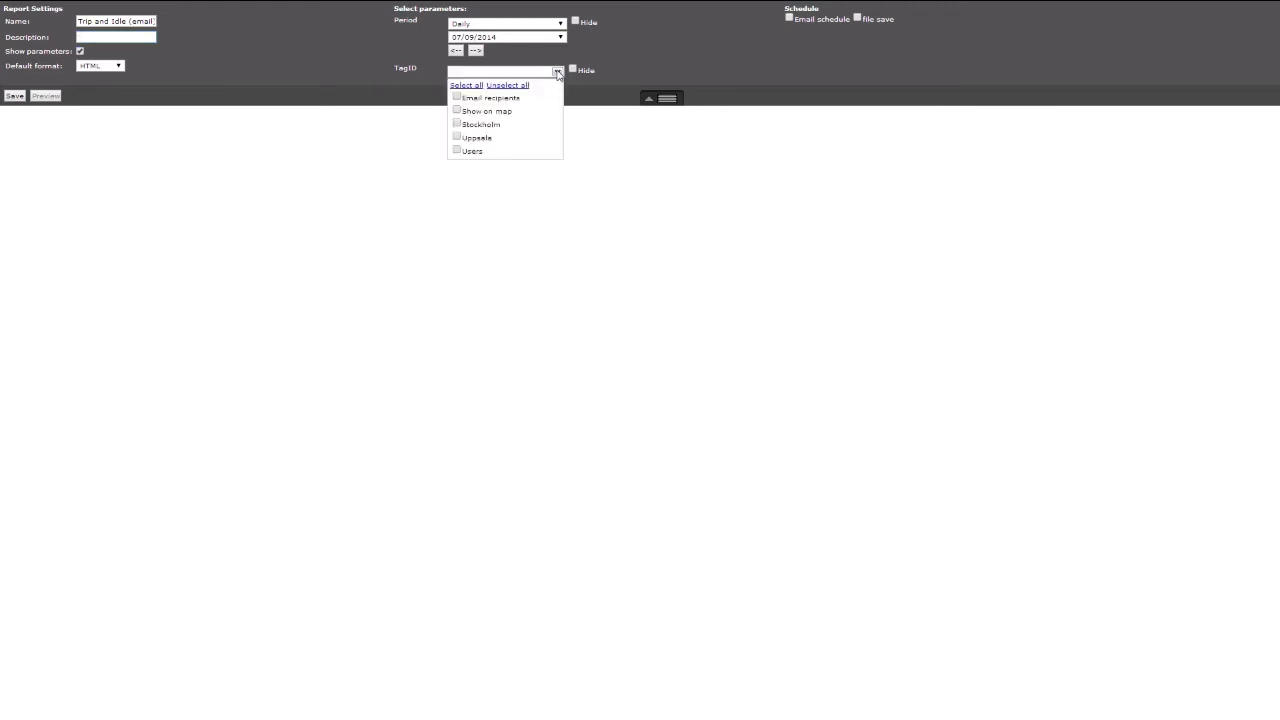
click(558, 73)
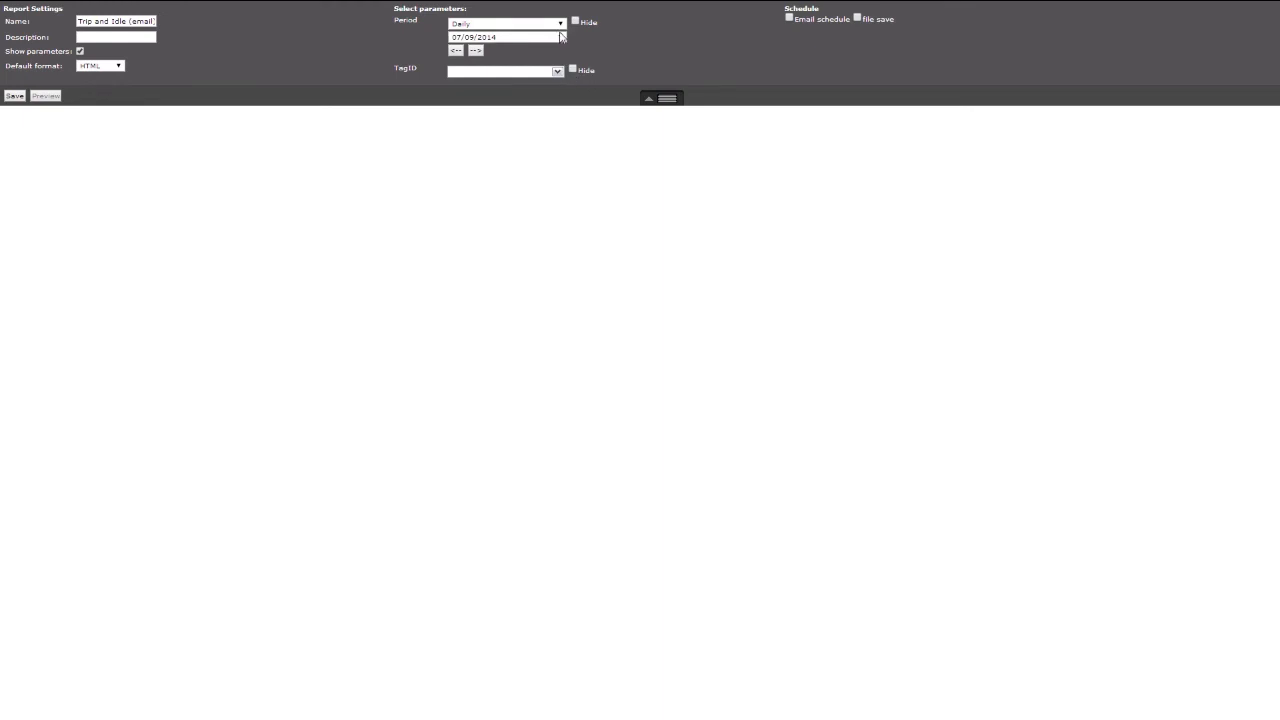
click(561, 23)
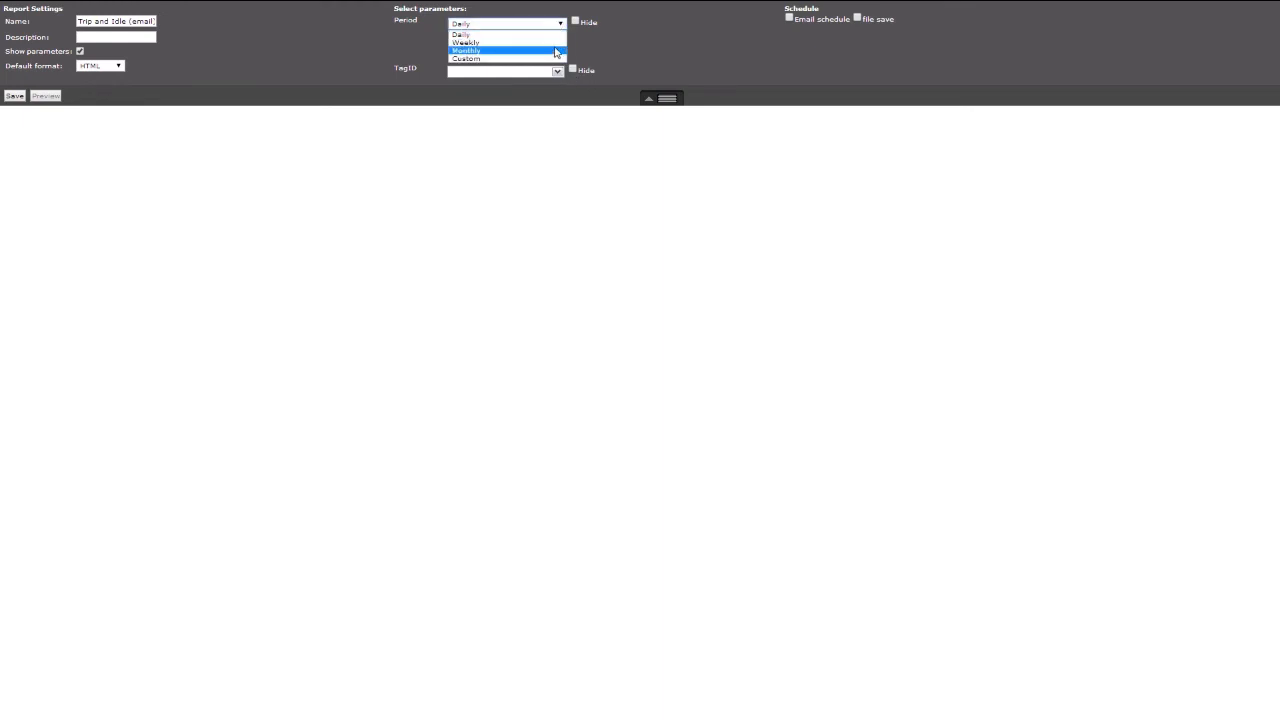
click(555, 50)
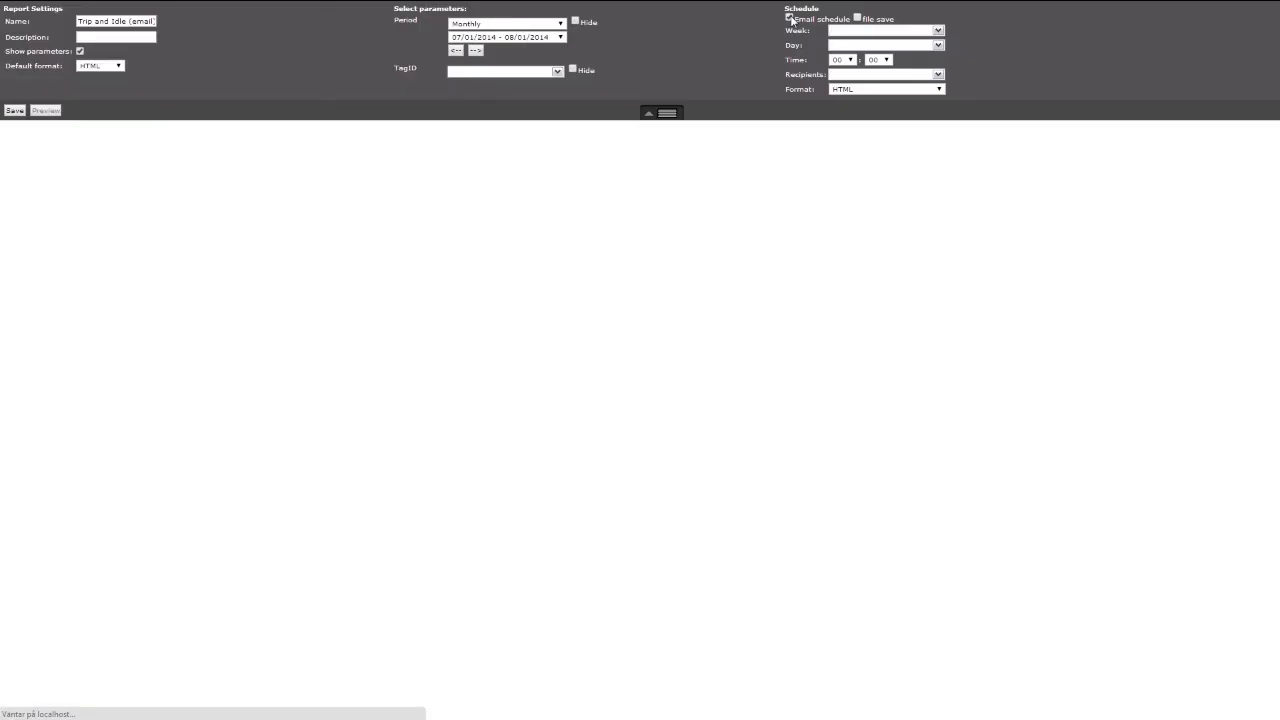
Step: Enable the e-mail schedule and select the First, Second and Third weeks
click(940, 30)
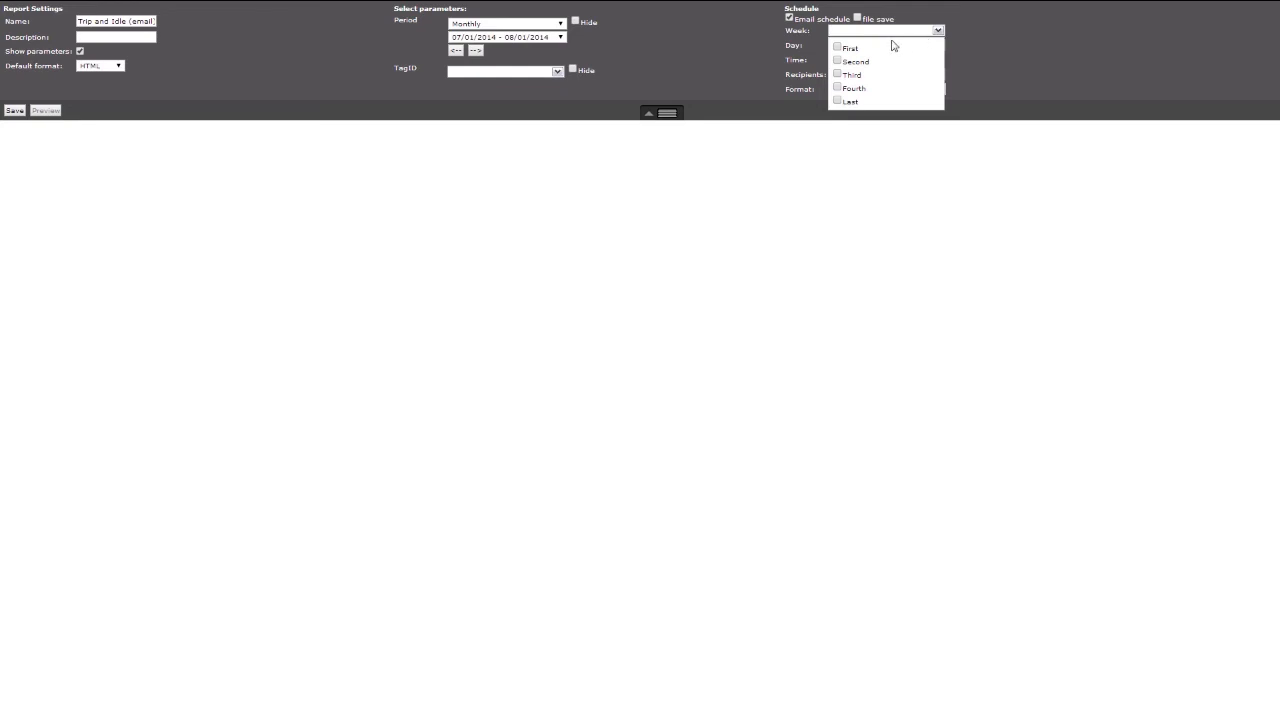
click(838, 48)
click(838, 74)
click(838, 88)
click(940, 39)
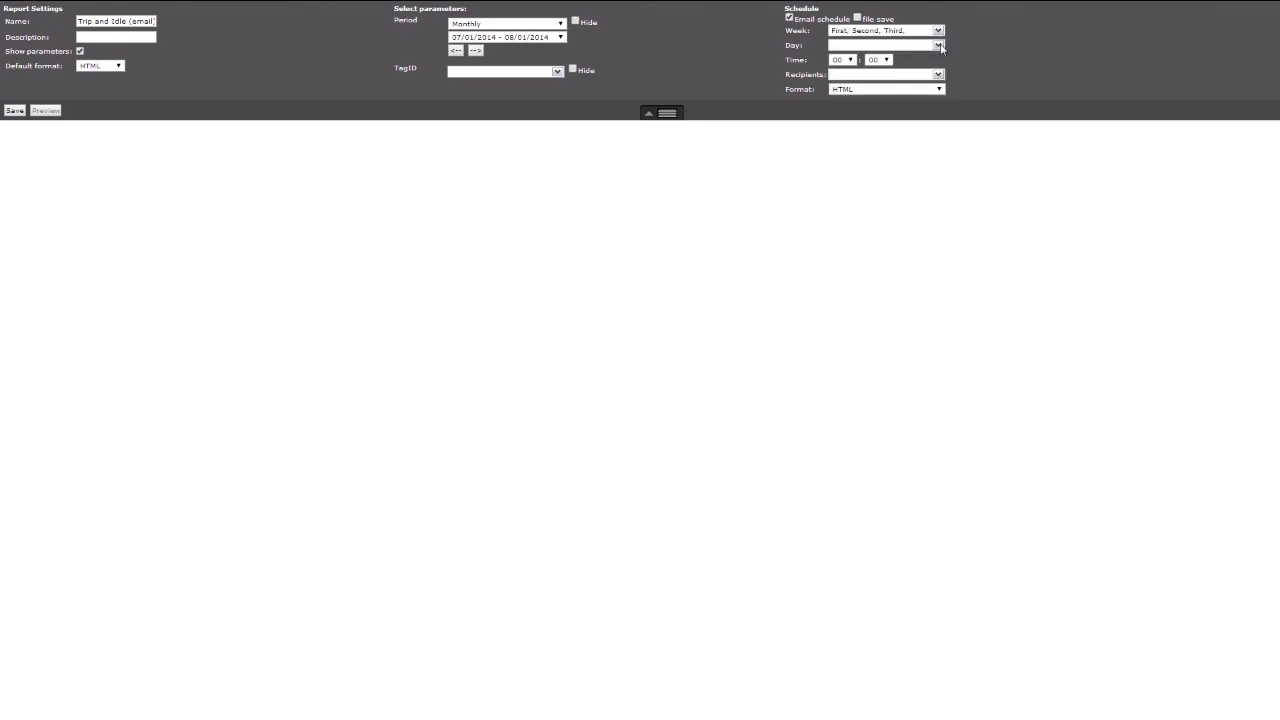
Step: Set the schedule day to Monday and the sending hour to 08
click(939, 46)
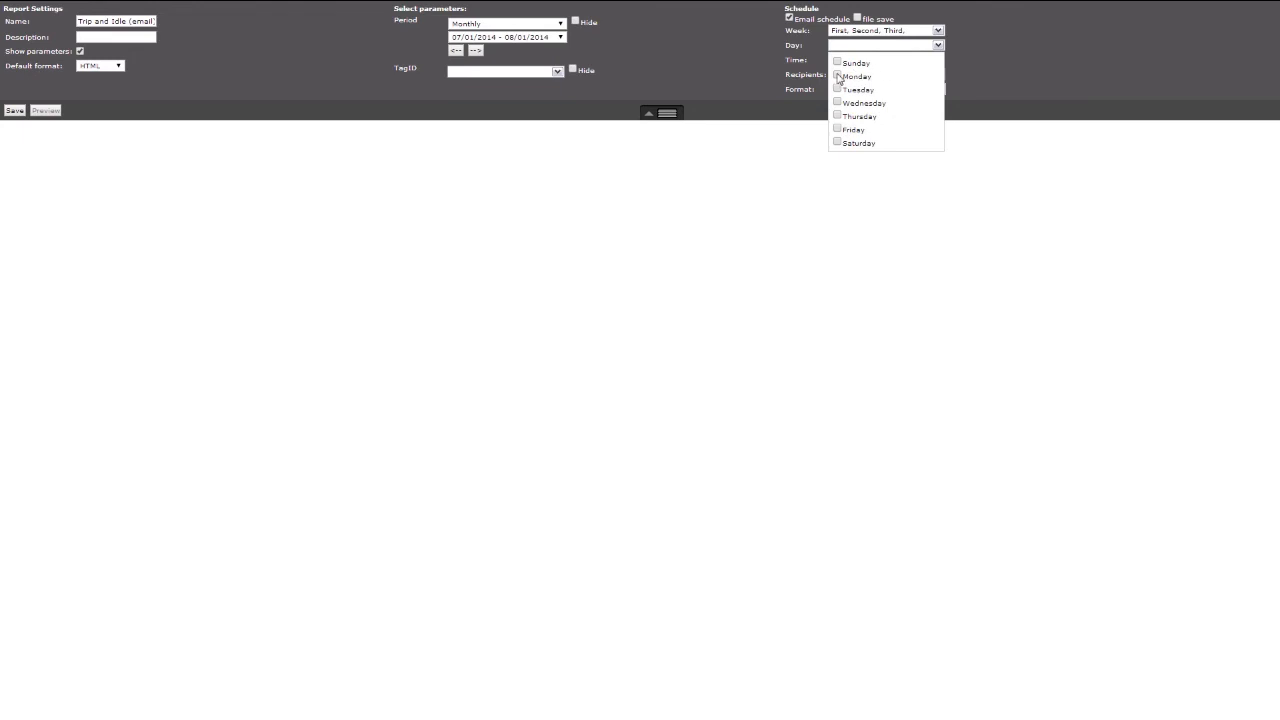
click(960, 54)
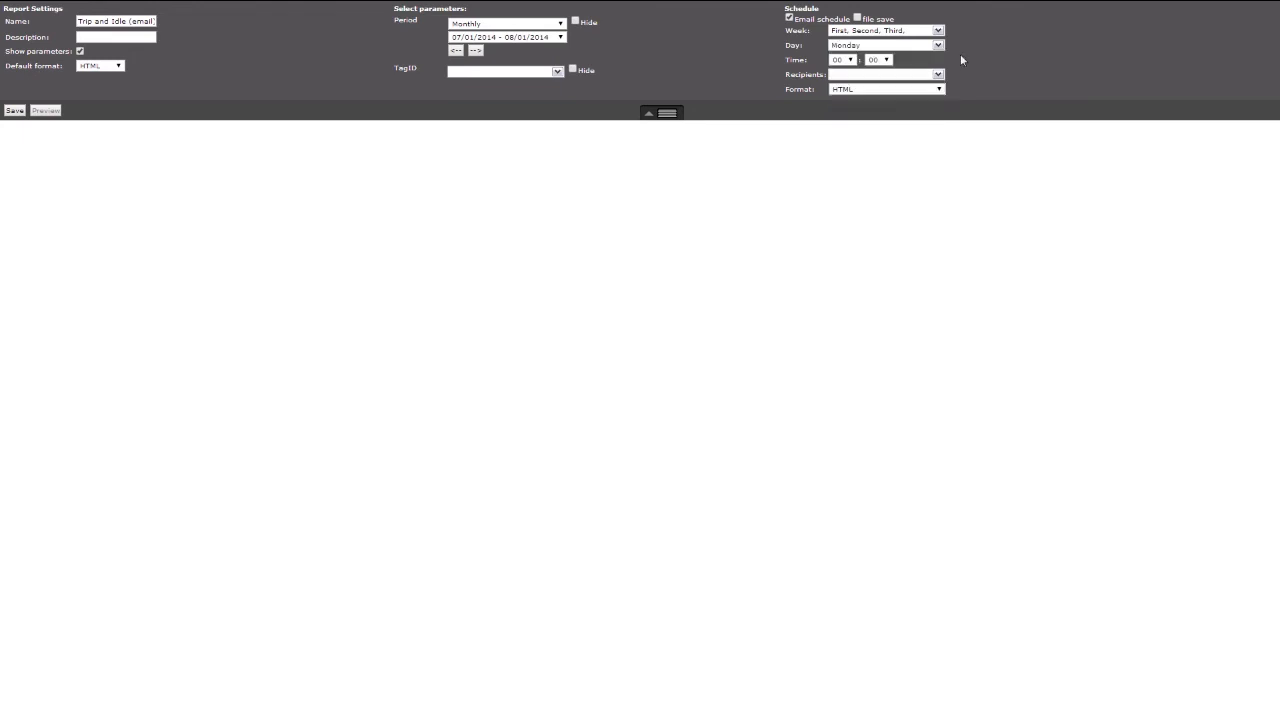
click(842, 59)
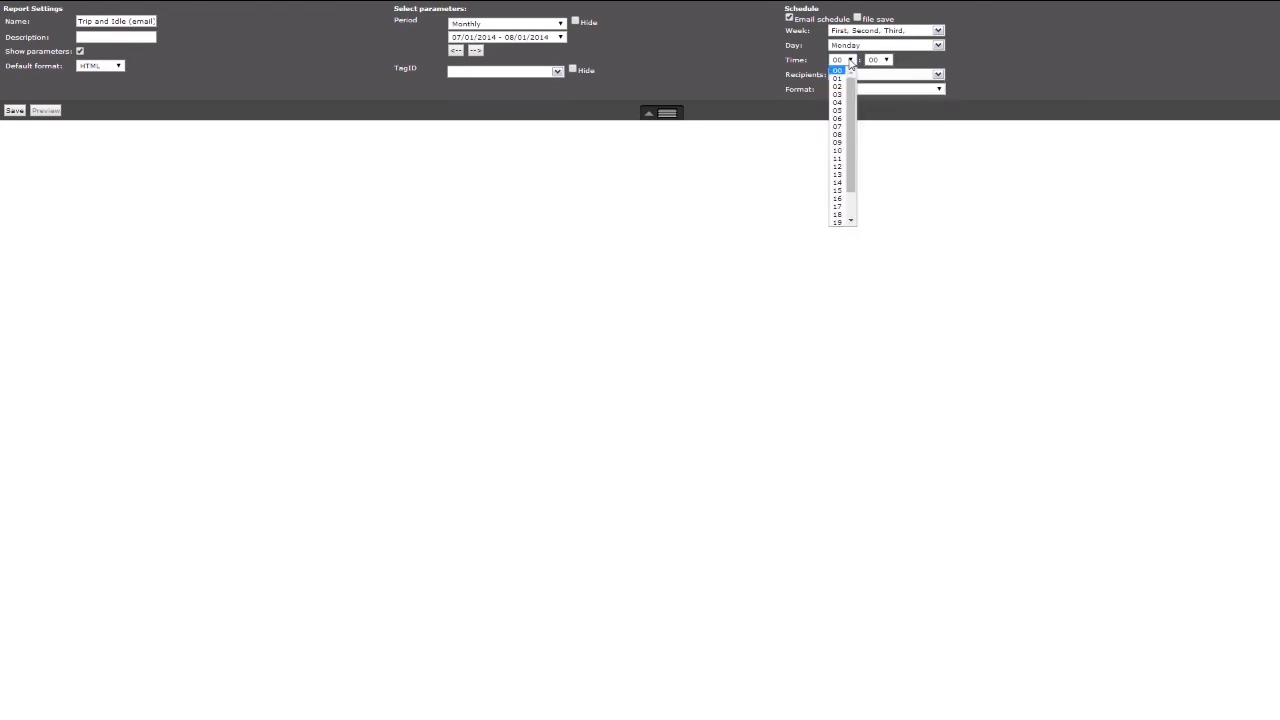
click(840, 140)
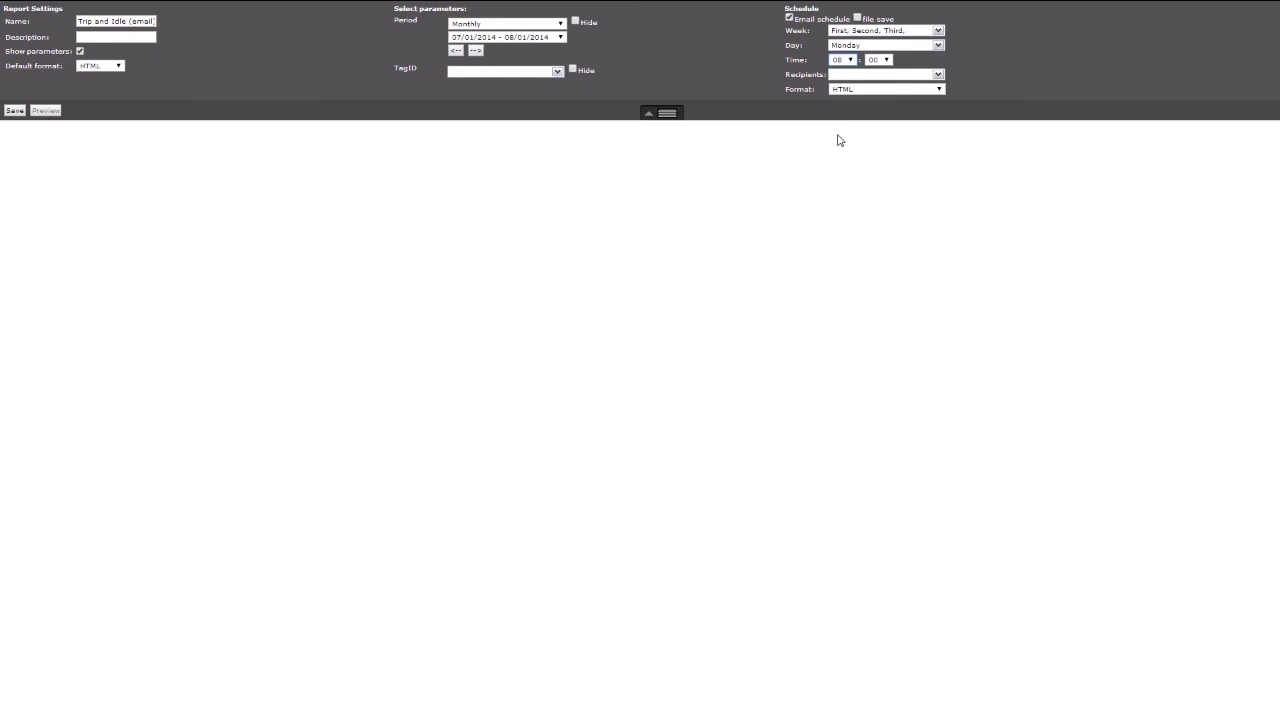
Step: Set the schedule's recipients to the Email recipients tag and save the report
click(939, 75)
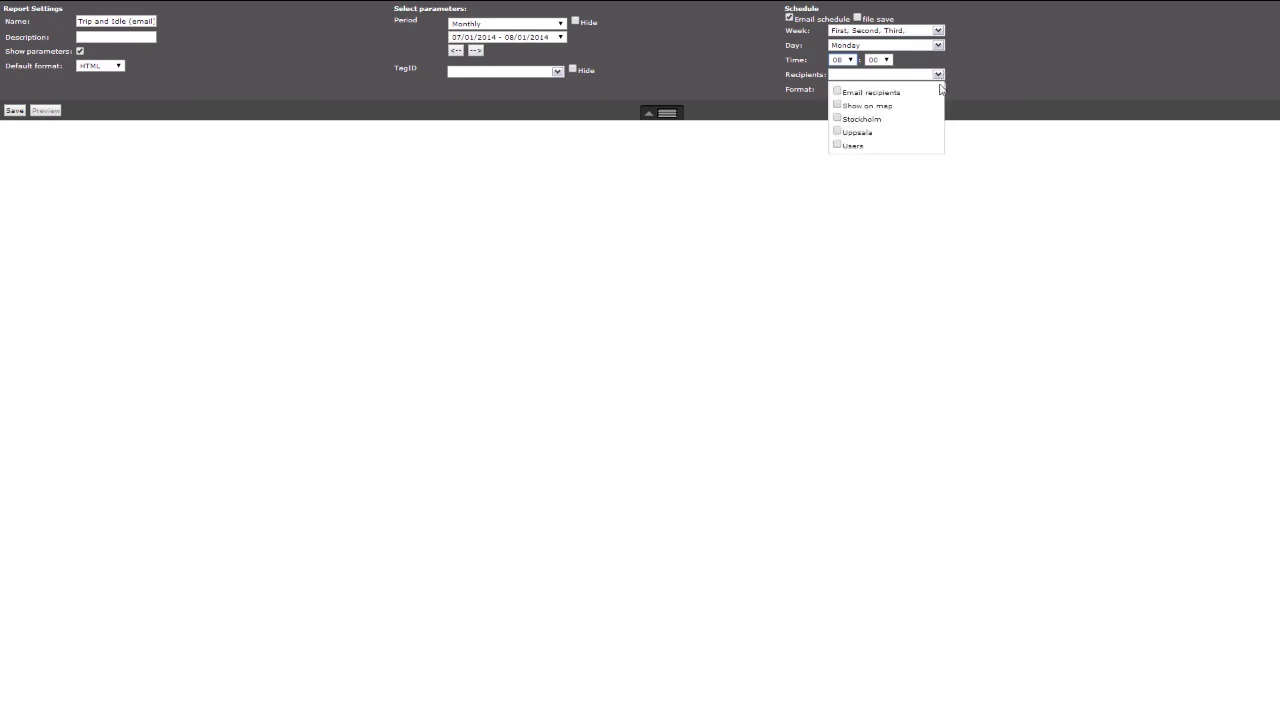
click(838, 93)
click(939, 75)
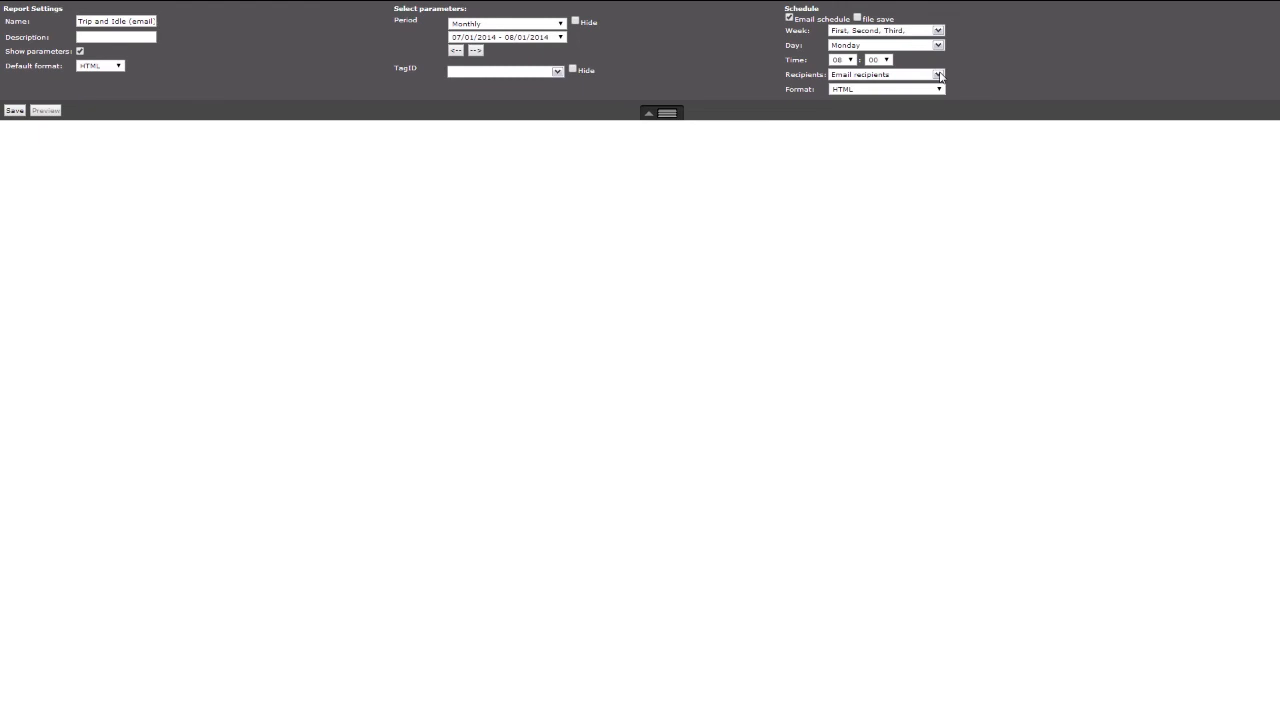
click(15, 111)
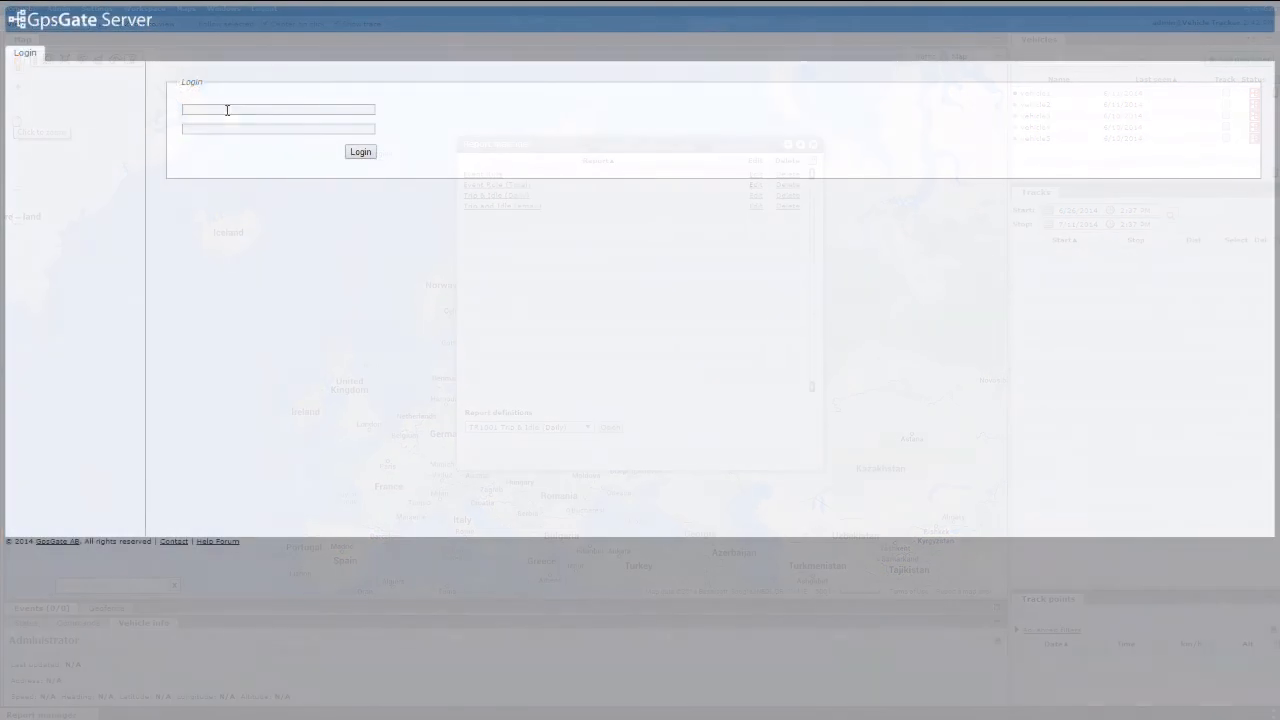
Step: Log in to the GpsGate Server site administration with the saved site administrator account
click(228, 109)
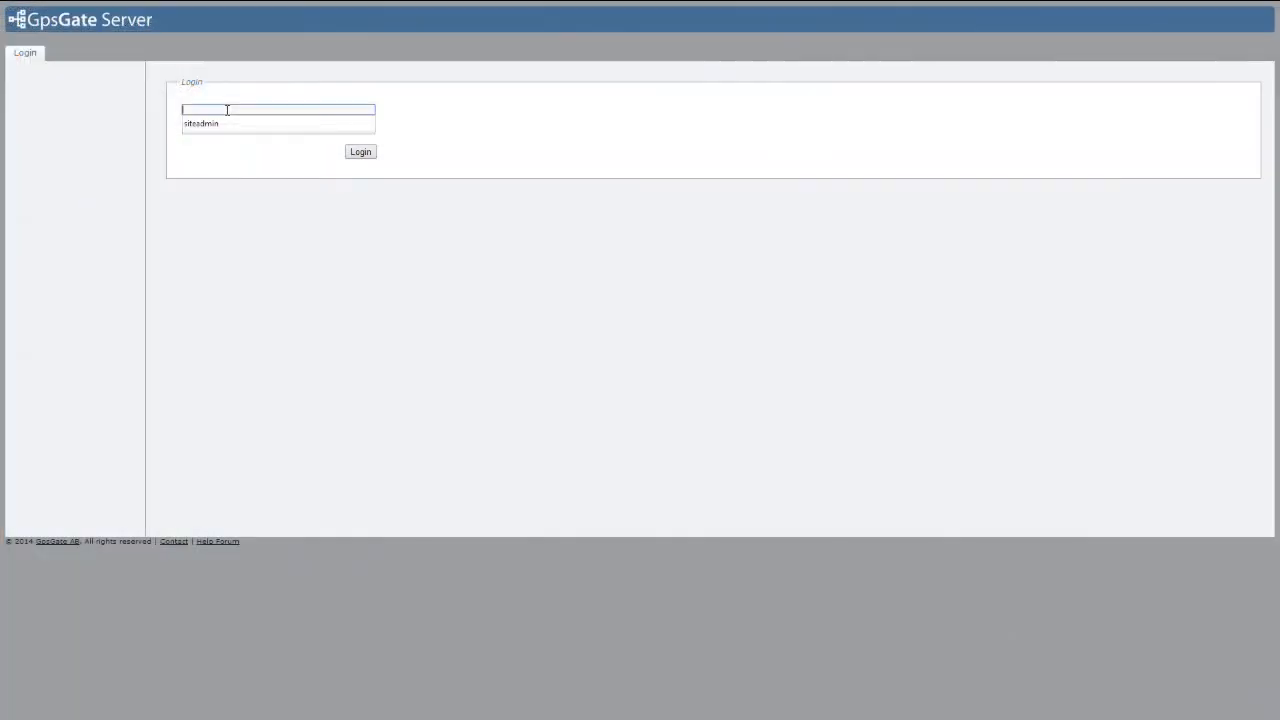
click(228, 123)
click(358, 151)
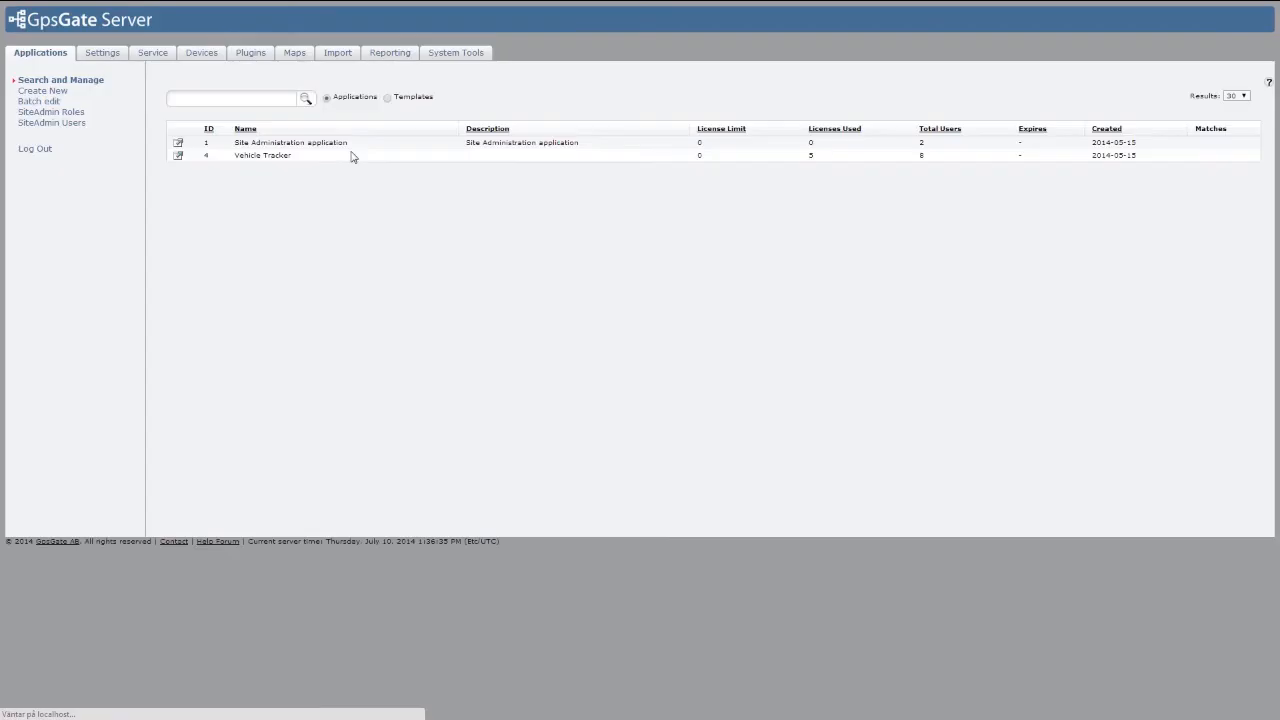
Step: Open the server's e-mail settings and save the SMTP configuration with Use SSL checked
click(102, 52)
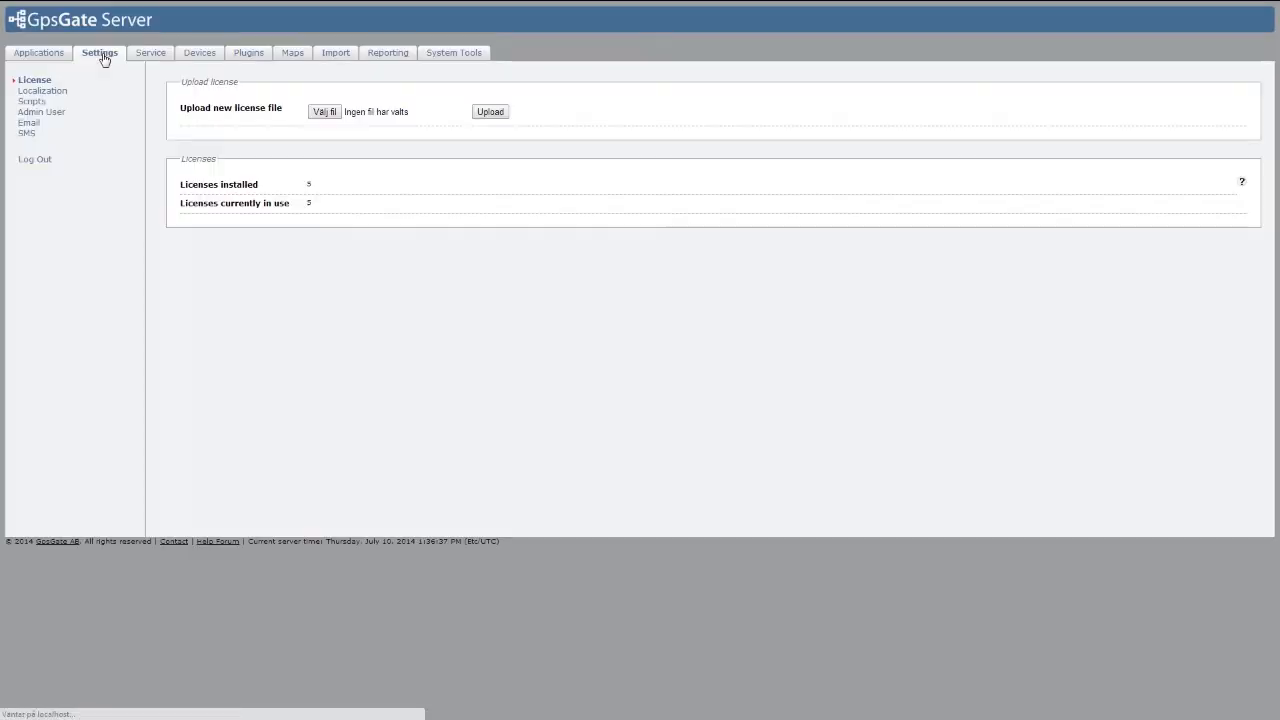
click(28, 123)
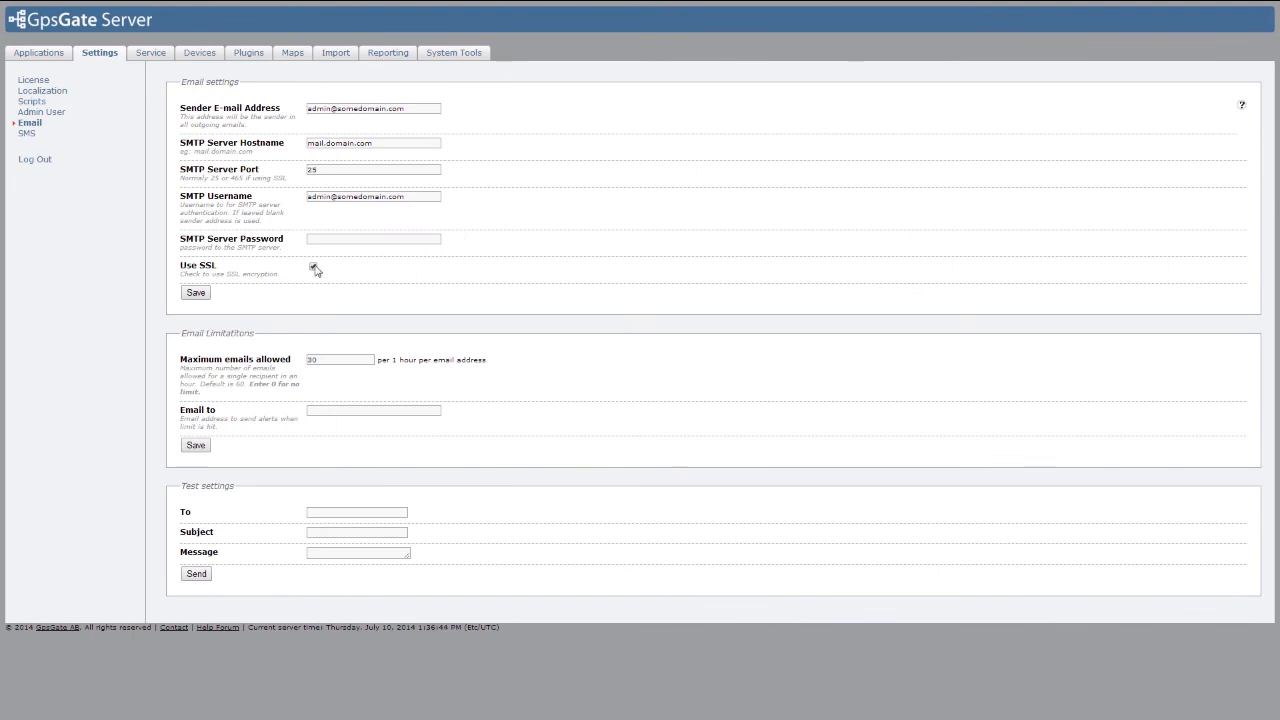
click(195, 294)
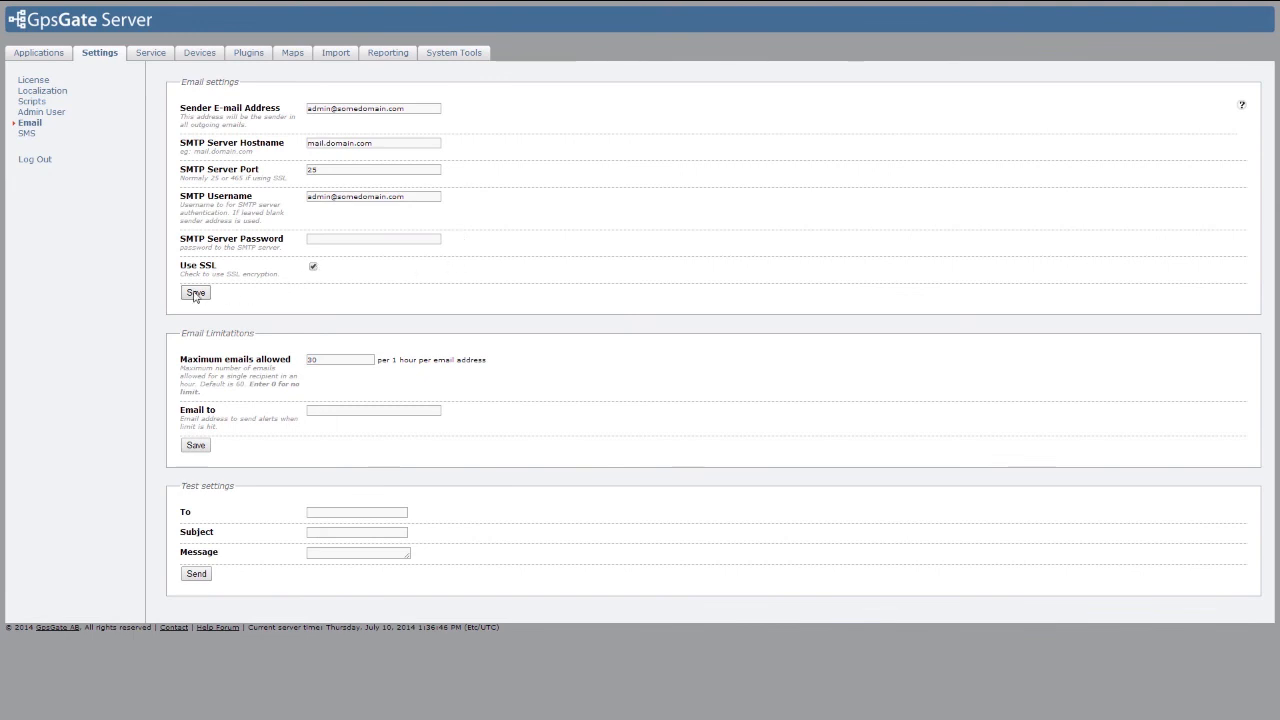